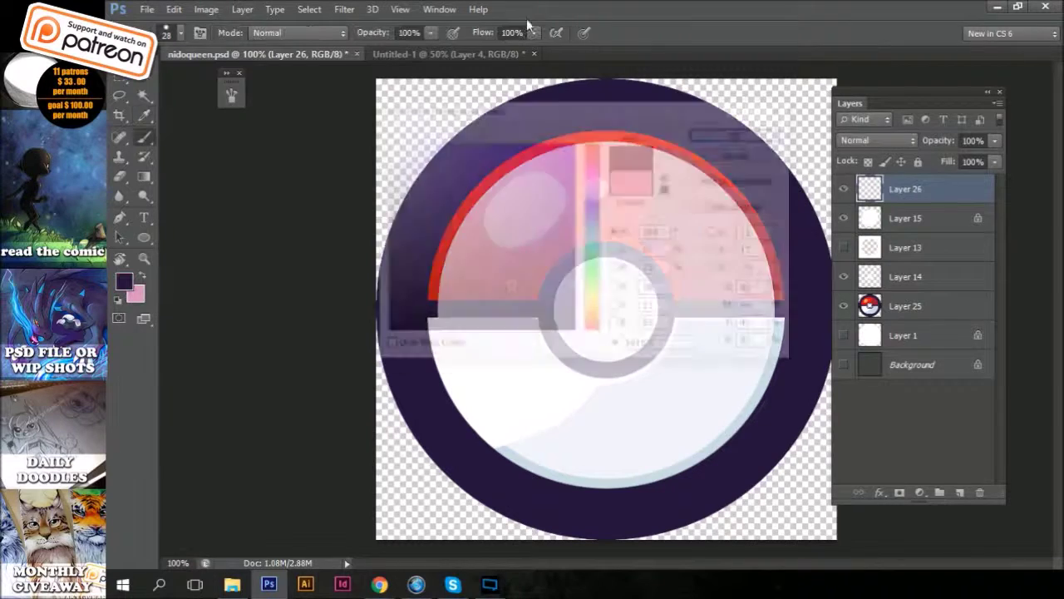
Sketch a rough head circle, body curves and two rounded paws on Layer 26.
click(378, 584)
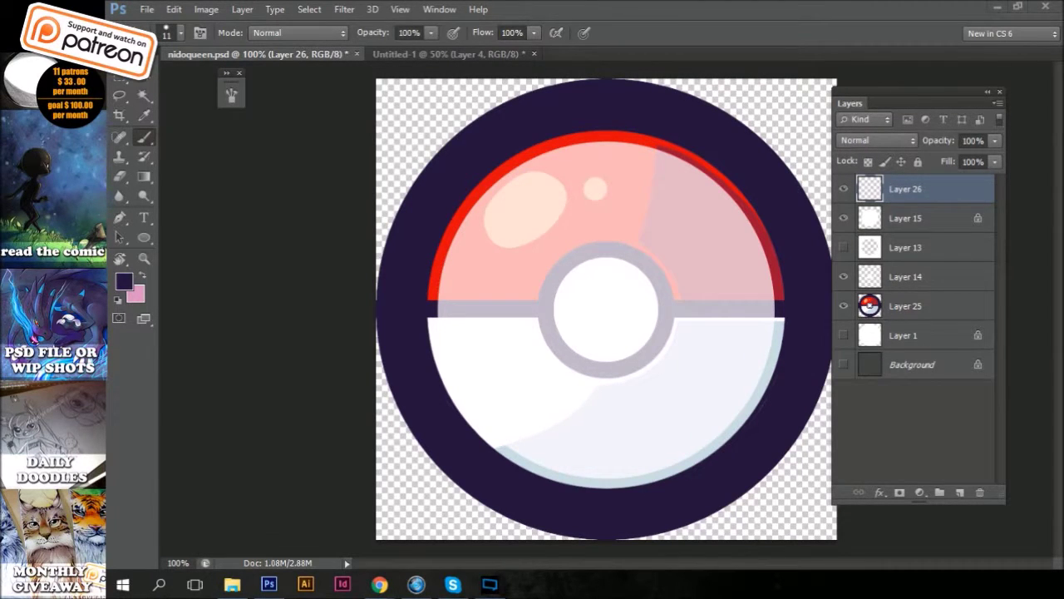
mouse_move(686, 335)
mouse_down()
mouse_move(701, 283)
mouse_move(606, 349)
mouse_up()
drag(550, 414, 593, 468)
drag(695, 397, 665, 457)
mouse_move(718, 393)
mouse_down()
mouse_move(657, 391)
mouse_move(665, 445)
mouse_up()
mouse_move(599, 403)
mouse_down()
mouse_move(640, 466)
mouse_move(557, 391)
mouse_up()
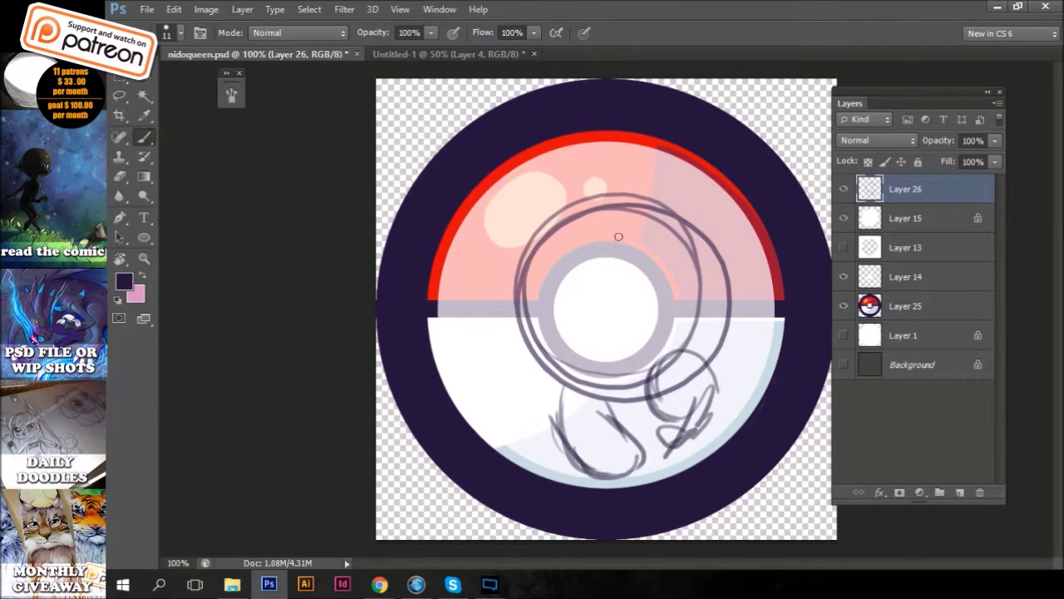
Sketch the mouth, cheek, eyes, ear and the horn on top of the head.
drag(690, 317, 589, 343)
drag(599, 264, 540, 332)
drag(665, 262, 682, 306)
drag(665, 241, 715, 291)
drag(590, 245, 642, 250)
Redraw the horn and sketch both ears and the left body contour.
drag(539, 218, 478, 303)
drag(482, 249, 498, 332)
drag(675, 206, 733, 268)
drag(723, 222, 744, 291)
mouse_move(545, 212)
mouse_down()
mouse_move(474, 250)
mouse_move(510, 316)
mouse_up()
drag(472, 245, 516, 337)
mouse_move(592, 175)
mouse_down()
mouse_move(576, 208)
mouse_move(632, 166)
mouse_up()
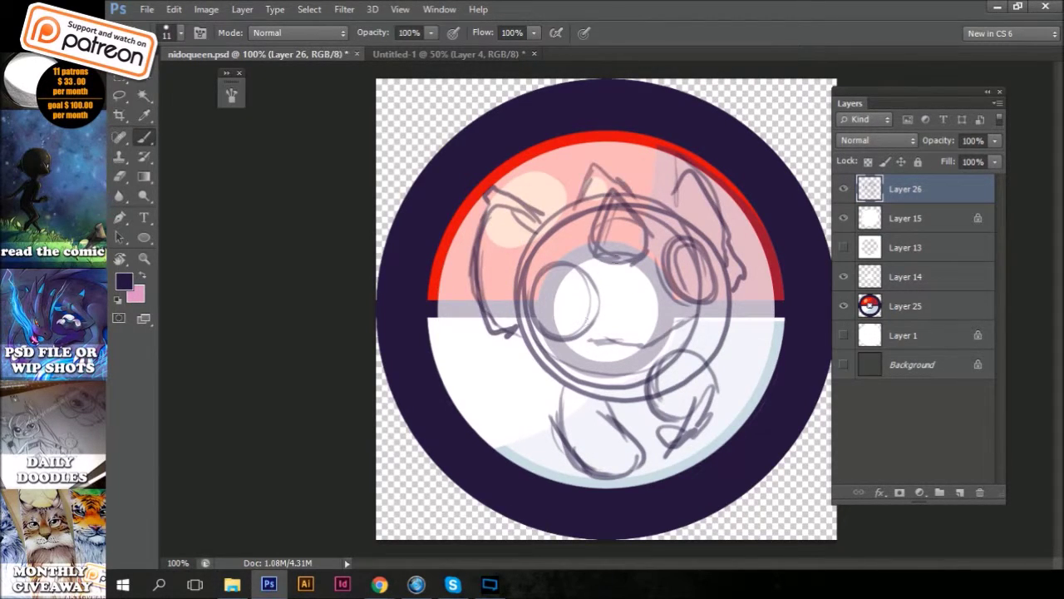
Sketch the inner head contour, jaw, legs, feet and left arm, undoing a stray stroke.
mouse_move(532, 262)
mouse_down()
mouse_move(624, 356)
mouse_move(719, 305)
mouse_up()
mouse_move(582, 387)
mouse_down()
mouse_move(717, 328)
mouse_move(611, 444)
mouse_up()
mouse_move(553, 399)
mouse_down()
mouse_move(582, 451)
mouse_move(559, 449)
mouse_move(582, 407)
mouse_move(532, 424)
mouse_up()
drag(532, 356, 532, 409)
drag(602, 474, 649, 462)
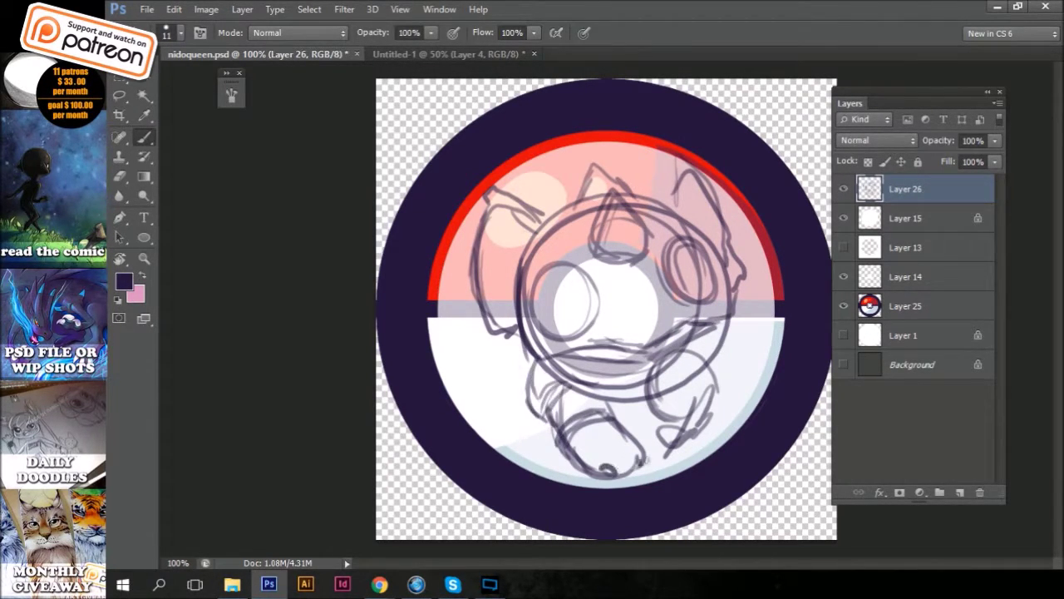
drag(640, 380, 644, 370)
drag(678, 362, 702, 349)
drag(657, 411, 647, 449)
key(ctrl+z)
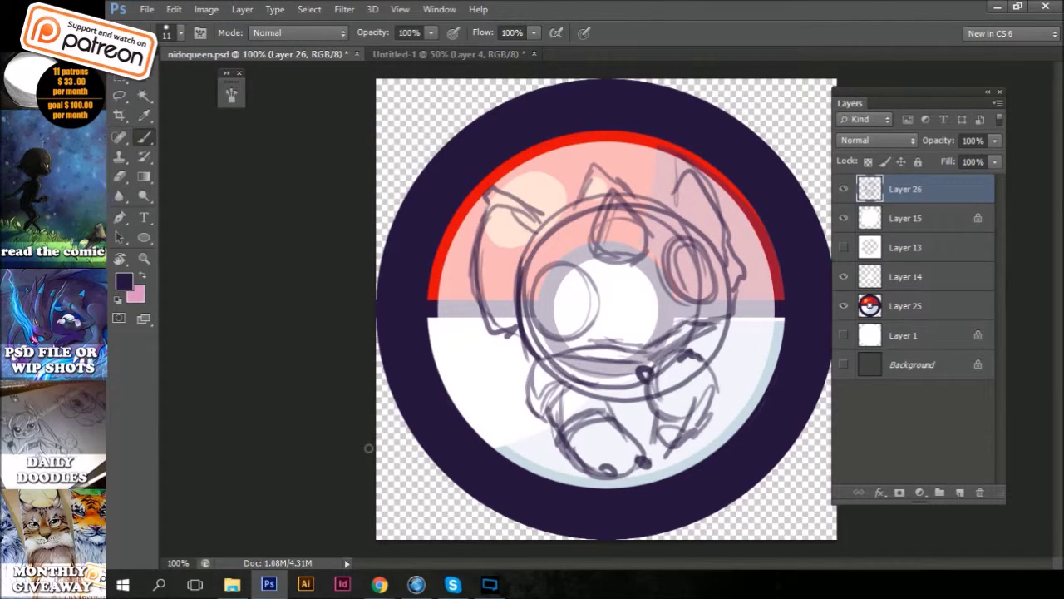
Sketch the lower-left leg loops, fill both eyes dark and add a nose dot.
drag(549, 378, 515, 441)
drag(519, 395, 555, 462)
drag(553, 305, 582, 266)
drag(681, 245, 690, 291)
drag(549, 266, 586, 320)
drag(677, 245, 685, 283)
drag(548, 274, 590, 320)
drag(677, 241, 702, 295)
click(634, 327)
Redraw both ears and the side of the head, and adjust the cheek lines.
mouse_move(478, 195)
mouse_down()
mouse_move(544, 212)
mouse_move(491, 324)
mouse_move(536, 242)
mouse_move(482, 312)
mouse_up()
key(ctrl+z)
mouse_move(677, 203)
mouse_down()
mouse_move(711, 166)
mouse_move(735, 283)
mouse_up()
drag(706, 215, 721, 249)
drag(549, 218, 522, 292)
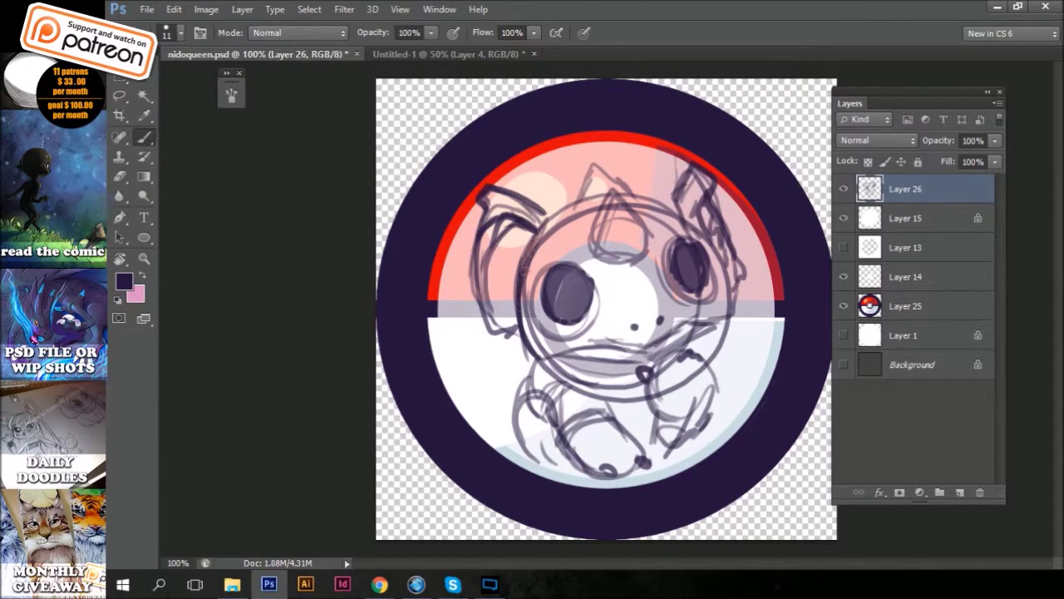
drag(544, 241, 515, 362)
drag(699, 220, 740, 320)
drag(644, 245, 715, 192)
Sketch the spiky leg and tail outline and darken the paw lines.
drag(501, 390, 467, 359)
mouse_move(467, 363)
mouse_down()
mouse_move(499, 441)
mouse_move(565, 469)
mouse_up()
drag(532, 414, 544, 464)
mouse_move(550, 417)
mouse_down()
mouse_move(578, 405)
mouse_move(595, 453)
mouse_up()
drag(522, 407, 581, 432)
drag(515, 428, 582, 473)
drag(669, 420, 728, 407)
Scale the whole sketch down to about 89% with Free Transform.
key(ctrl+t)
drag(682, 233, 688, 240)
key(Return)
Add and darken more strokes across the lower body.
drag(566, 378, 586, 449)
drag(574, 408, 619, 441)
drag(641, 370, 669, 399)
drag(632, 340, 686, 416)
drag(678, 395, 640, 444)
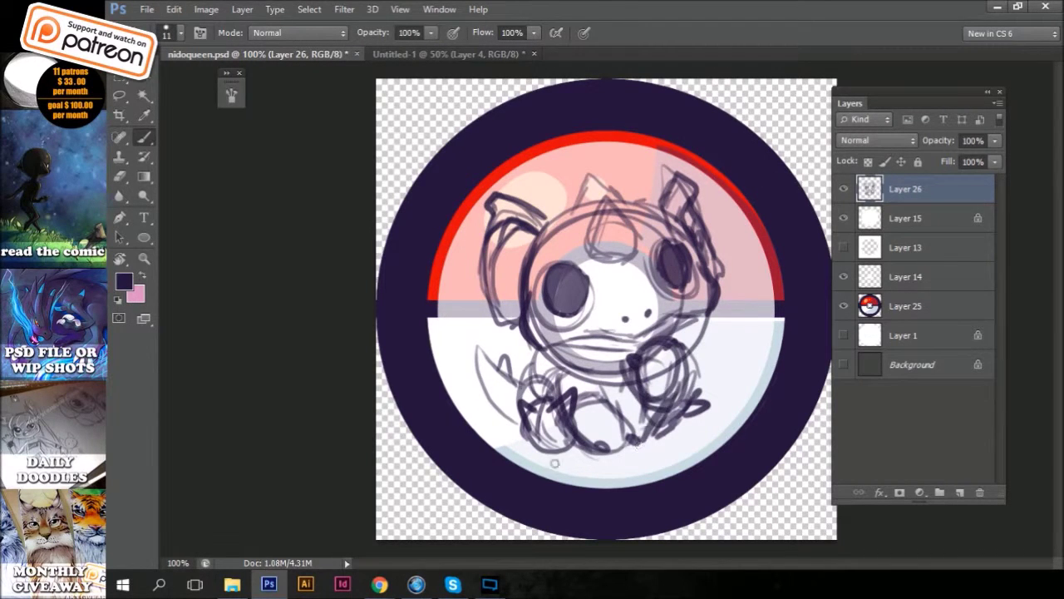
drag(524, 390, 578, 461)
drag(632, 408, 677, 457)
drag(582, 428, 628, 470)
Paint white highlights into both eyes.
alt+click(599, 391)
drag(544, 279, 555, 299)
drag(669, 258, 675, 271)
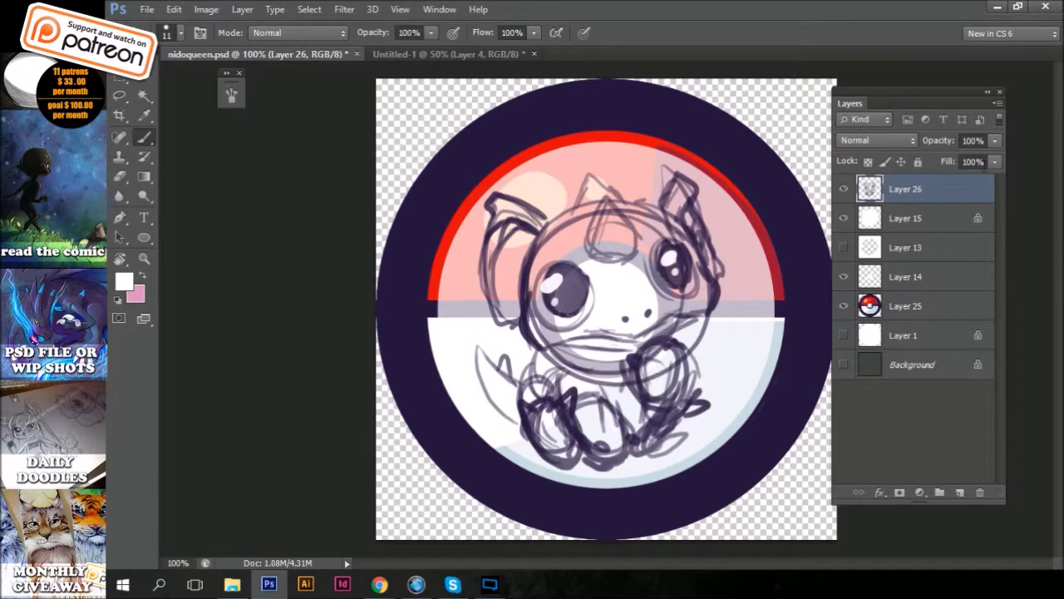
Fade the sketch layer to 33% fill and return to the dark navy colour.
drag(994, 161, 935, 183)
click(231, 94)
alt+click(524, 135)
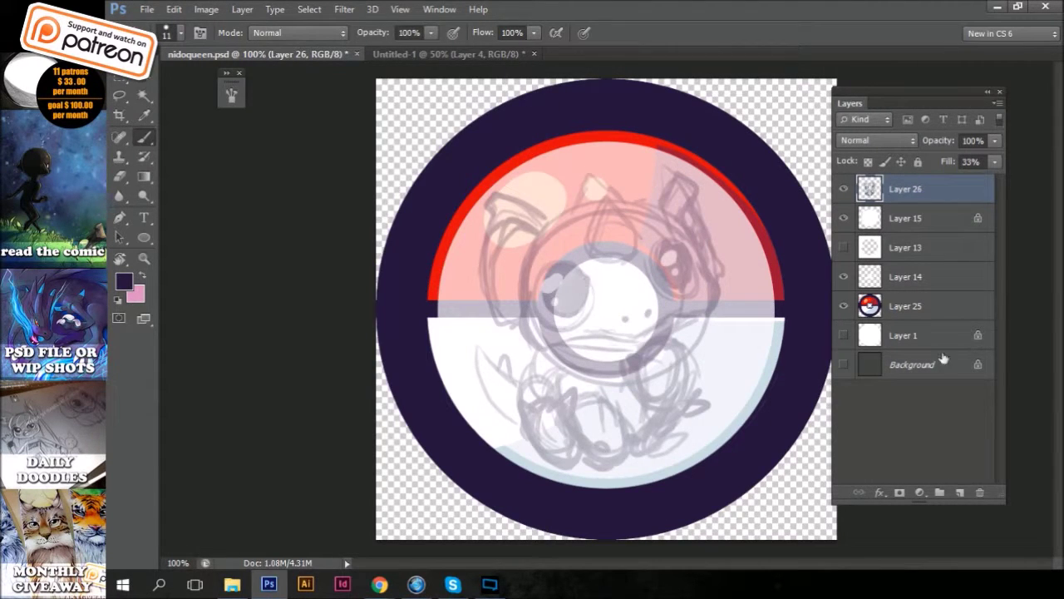
Add new Layer 27 with a size-7 brush and try inking the left eye outline.
key(ctrl+shift+alt+n)
key(bracketleft)
key(bracketleft)
key(bracketleft)
mouse_move(548, 266)
mouse_down()
mouse_move(536, 265)
mouse_move(573, 316)
mouse_move(582, 309)
mouse_move(572, 311)
mouse_up()
key(ctrl+z)
key(ctrl+z)
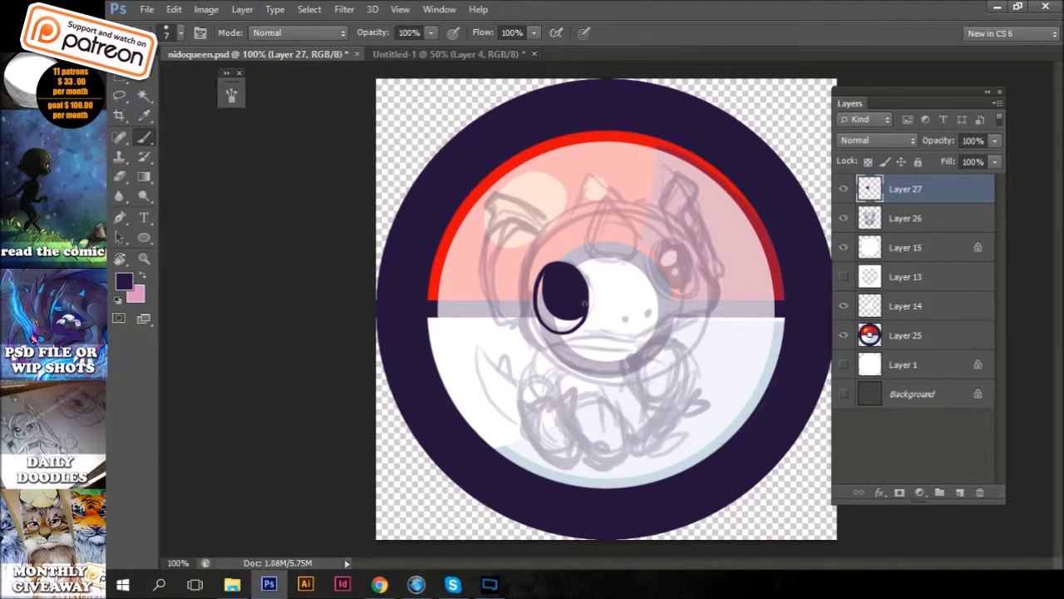
Ink the ear outline left of the eye, redoing strokes until clean.
mouse_move(533, 357)
mouse_down()
mouse_move(532, 237)
mouse_move(570, 218)
mouse_move(494, 199)
mouse_move(524, 334)
mouse_up()
key(ctrl+z)
drag(494, 216, 522, 326)
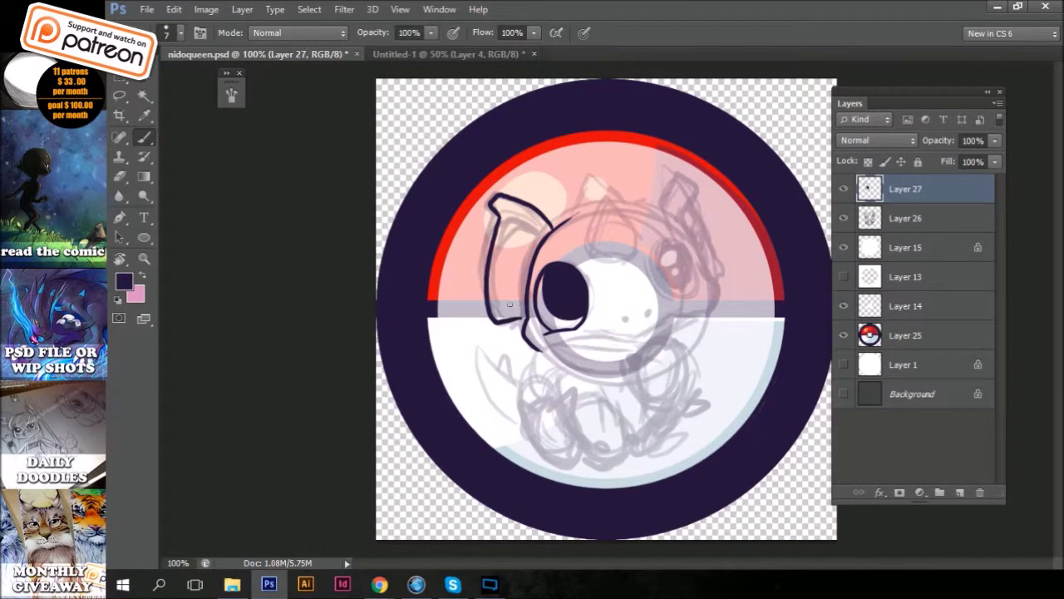
mouse_move(498, 229)
mouse_down()
mouse_move(492, 306)
mouse_move(488, 291)
mouse_up()
key(ctrl+z)
drag(510, 211, 531, 232)
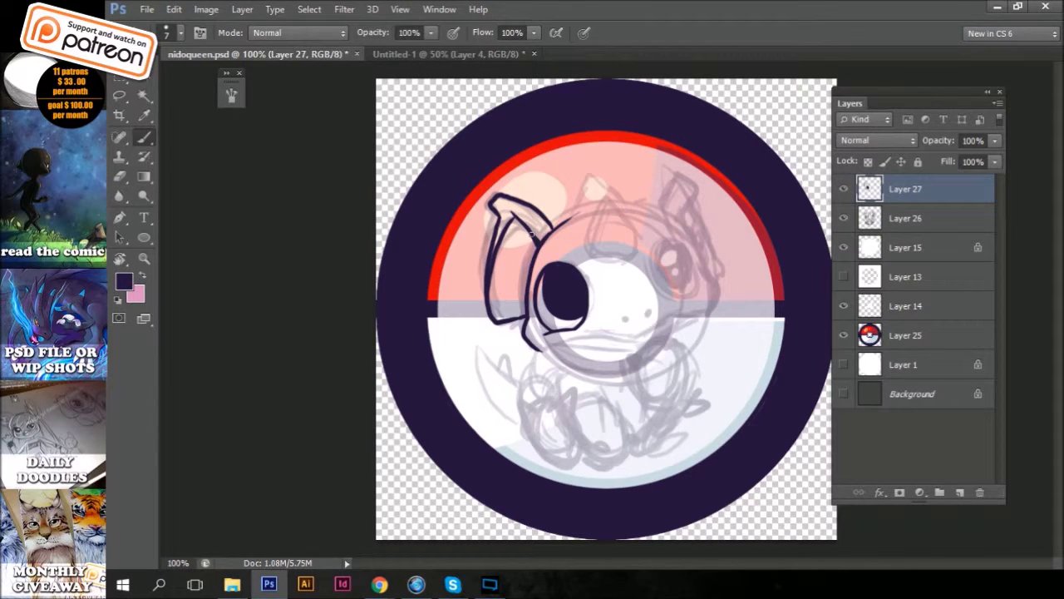
key(ctrl+z)
mouse_move(525, 235)
mouse_down()
mouse_move(508, 316)
mouse_move(620, 337)
mouse_move(649, 335)
mouse_move(668, 315)
mouse_up()
key(ctrl+z)
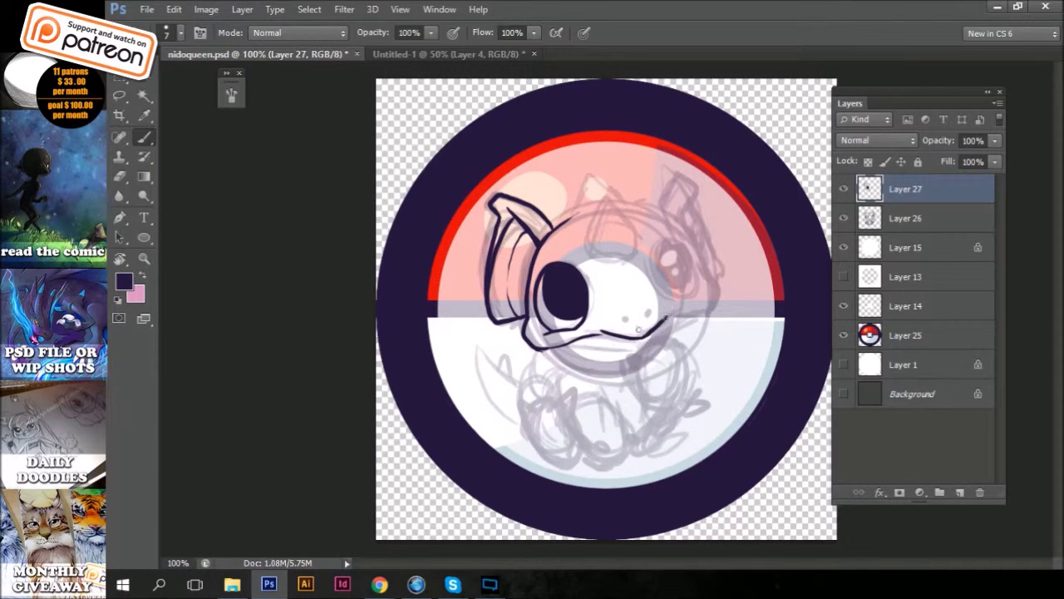
Add a nostril dot, erase eye highlights and ink the second ear above the head.
click(621, 318)
key(e)
drag(547, 279, 572, 304)
key(b)
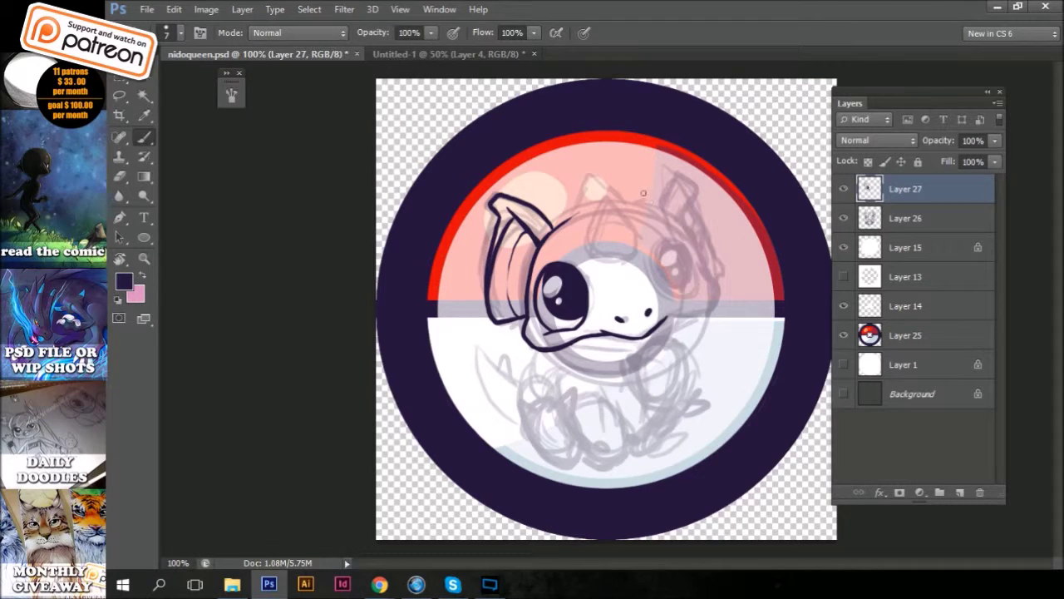
drag(592, 239, 633, 239)
drag(615, 259, 597, 241)
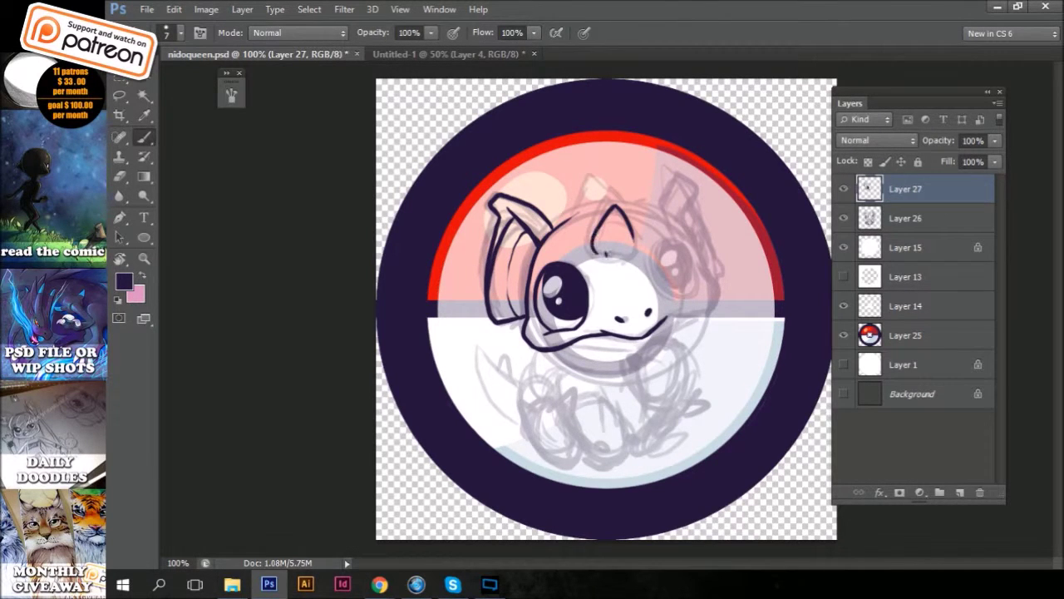
Ink the raised paw below the face, redrawing it smaller.
key(r)
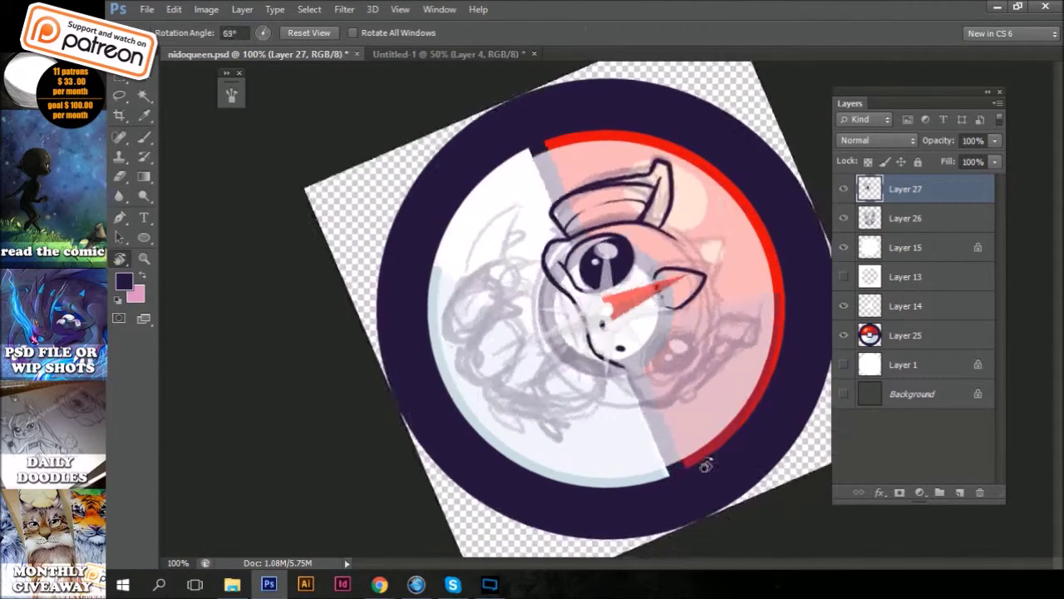
drag(654, 303, 705, 463)
key(b)
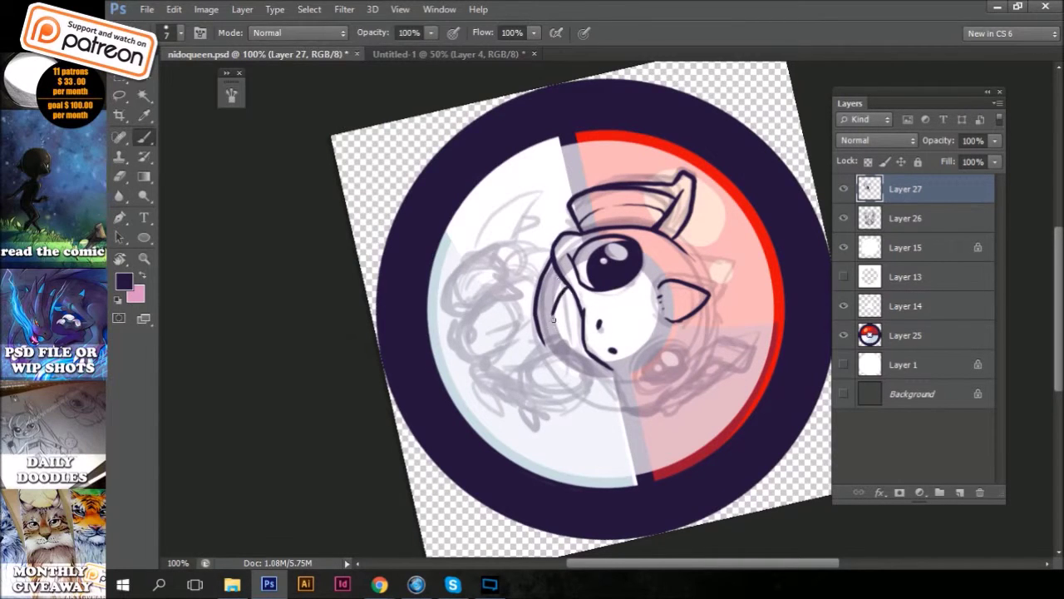
key(r)
drag(637, 291, 597, 273)
key(b)
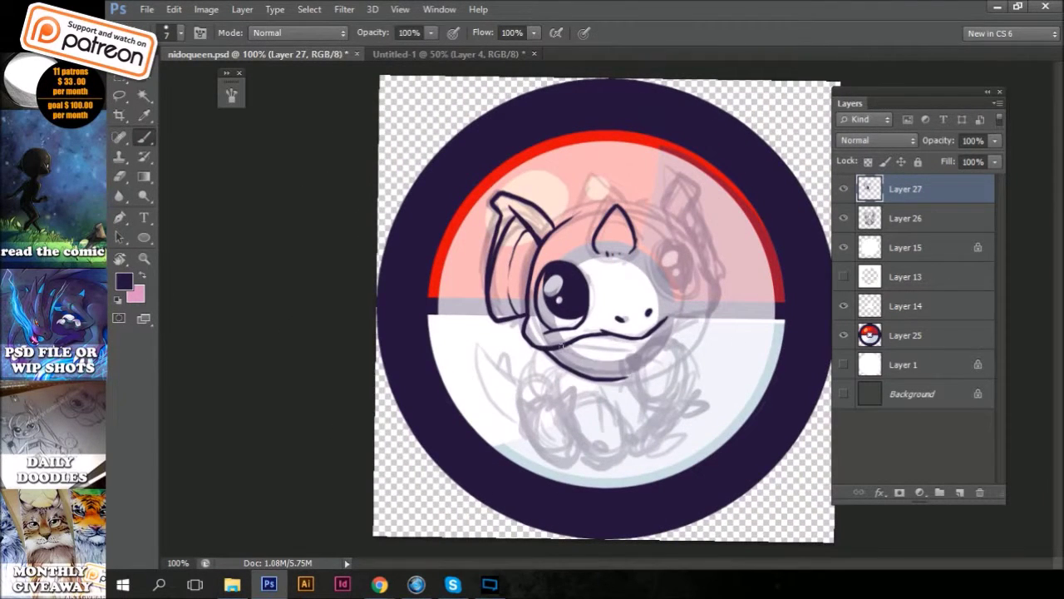
mouse_move(630, 401)
mouse_down()
mouse_move(633, 354)
mouse_move(691, 387)
mouse_up()
key(ctrl+z)
mouse_move(631, 401)
mouse_down()
mouse_move(631, 353)
mouse_move(680, 398)
mouse_up()
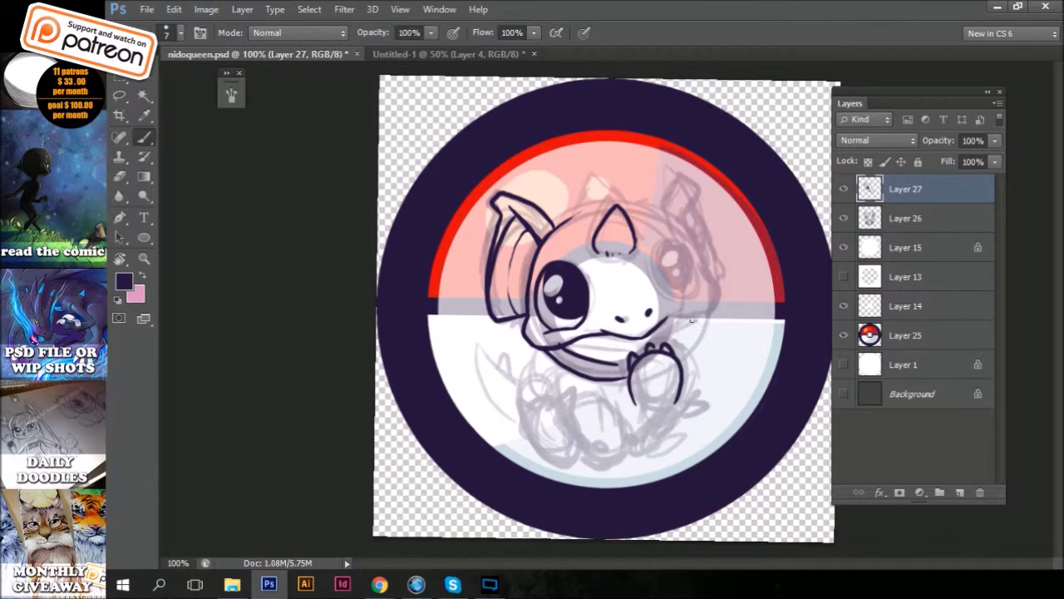
Ink the leg and foot below the belly and the arc at the top of the leg.
drag(572, 423, 594, 468)
drag(595, 462, 631, 459)
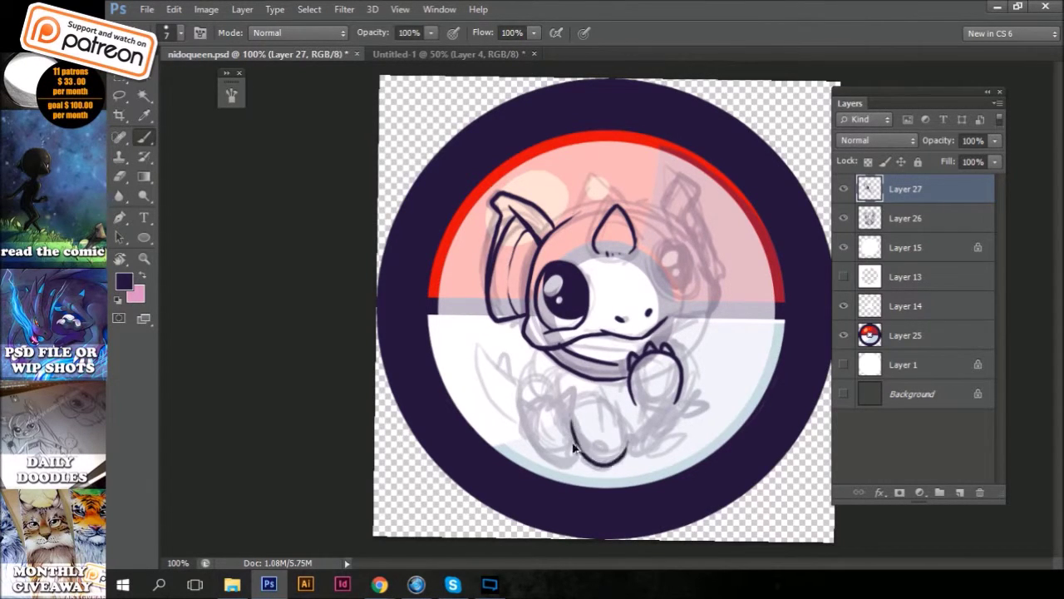
key(e)
key(b)
key(e)
key(b)
key(e)
key(b)
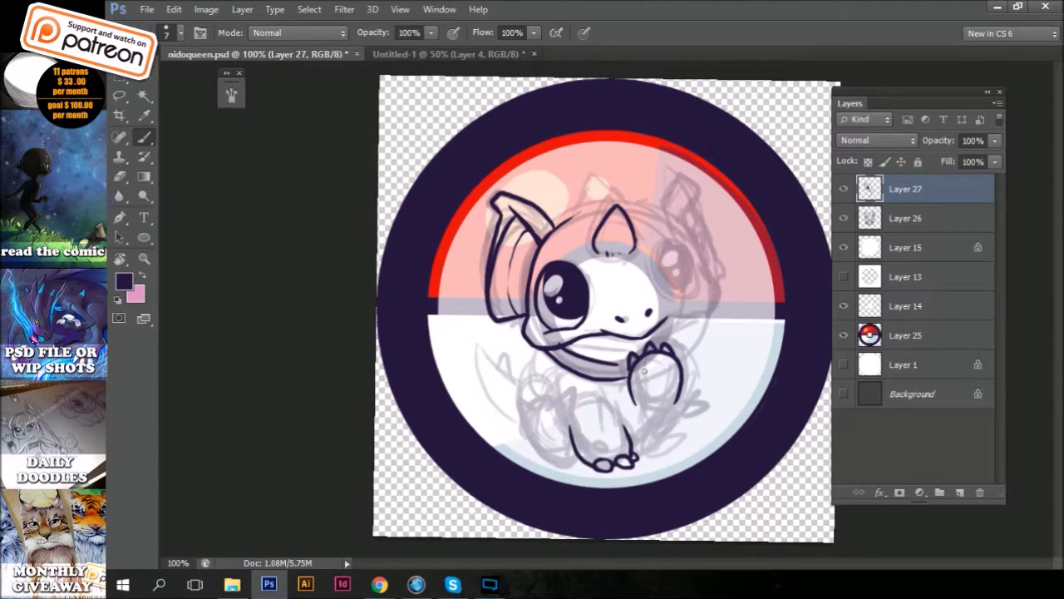
key(e)
mouse_move(571, 425)
mouse_down()
mouse_move(618, 413)
mouse_move(601, 383)
mouse_up()
key(b)
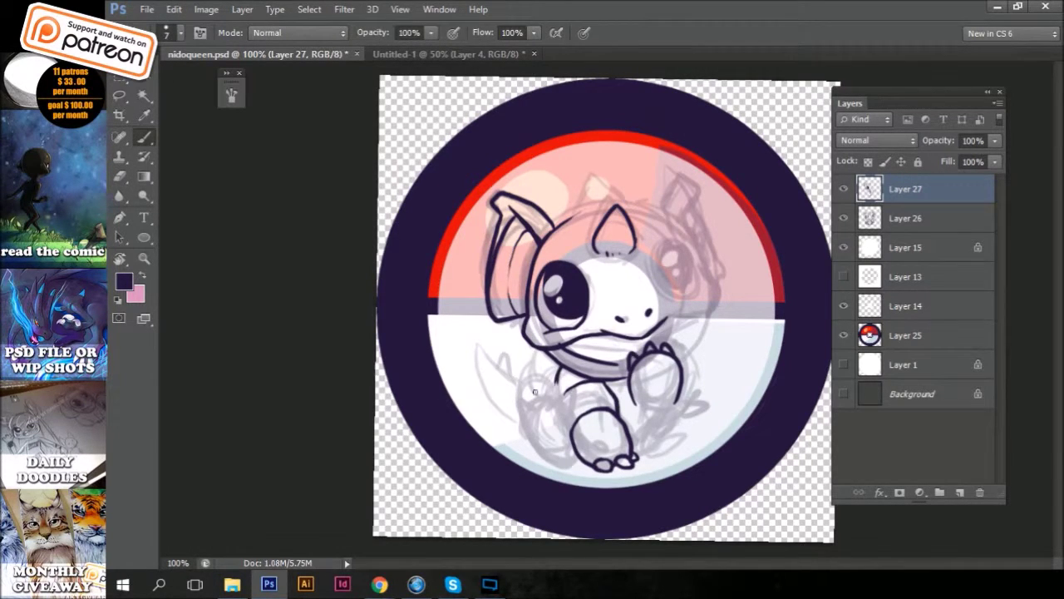
Outline the right paw, left body side, tail line, oval toes and left leg and foot.
mouse_move(632, 391)
mouse_down()
mouse_move(677, 405)
mouse_move(665, 425)
mouse_up()
key(e)
key(b)
drag(688, 364, 678, 411)
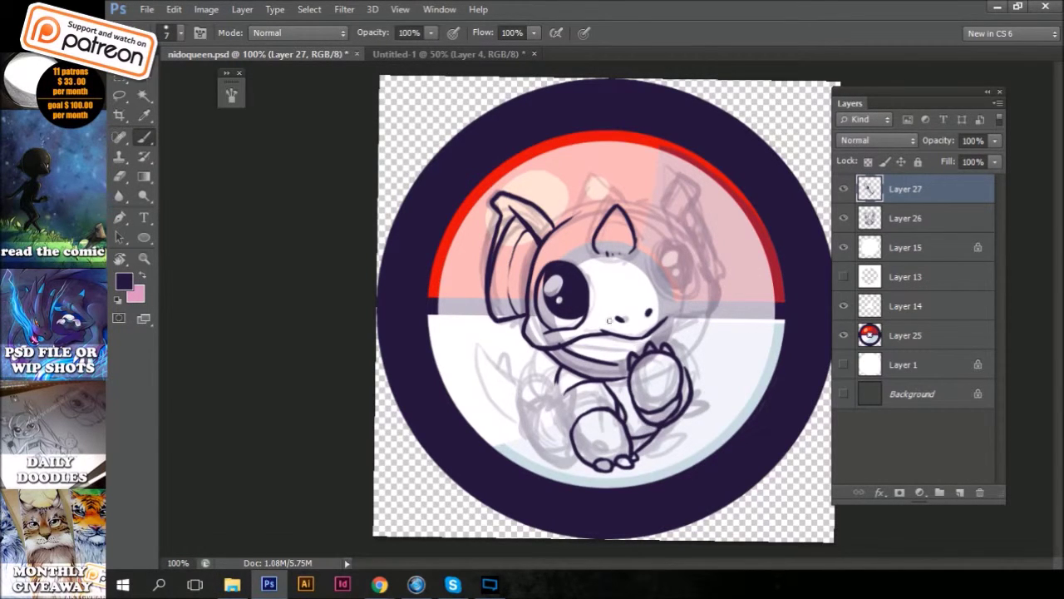
drag(555, 367, 529, 414)
mouse_move(704, 434)
mouse_down()
mouse_move(640, 459)
mouse_move(698, 429)
mouse_up()
mouse_move(704, 422)
mouse_down()
mouse_move(721, 426)
mouse_move(703, 417)
mouse_up()
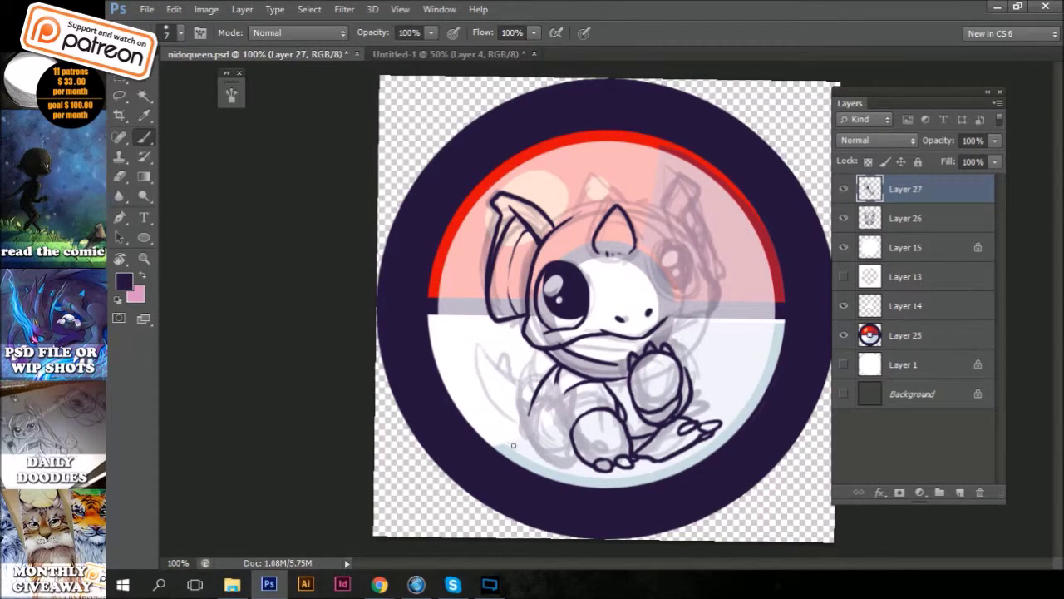
mouse_move(537, 404)
mouse_down()
mouse_move(524, 457)
mouse_move(522, 427)
mouse_move(516, 454)
mouse_move(545, 469)
mouse_up()
key(t)
drag(658, 202, 766, 310)
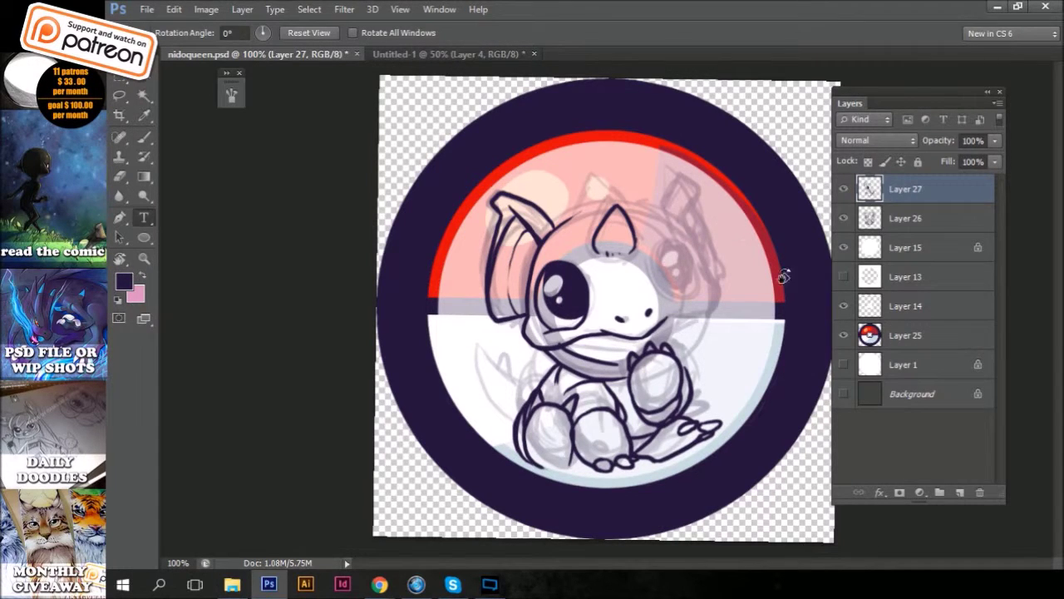
Ink a curved tail at lower left and extend the jaw line to the right.
key(Escape)
key(r)
mouse_move(540, 433)
mouse_down()
mouse_move(461, 399)
mouse_move(540, 349)
mouse_move(529, 364)
mouse_up()
key(e)
key(b)
key(r)
key(b)
mouse_move(495, 410)
mouse_down()
mouse_move(465, 345)
mouse_move(524, 384)
mouse_move(507, 379)
mouse_up()
key(ctrl+z)
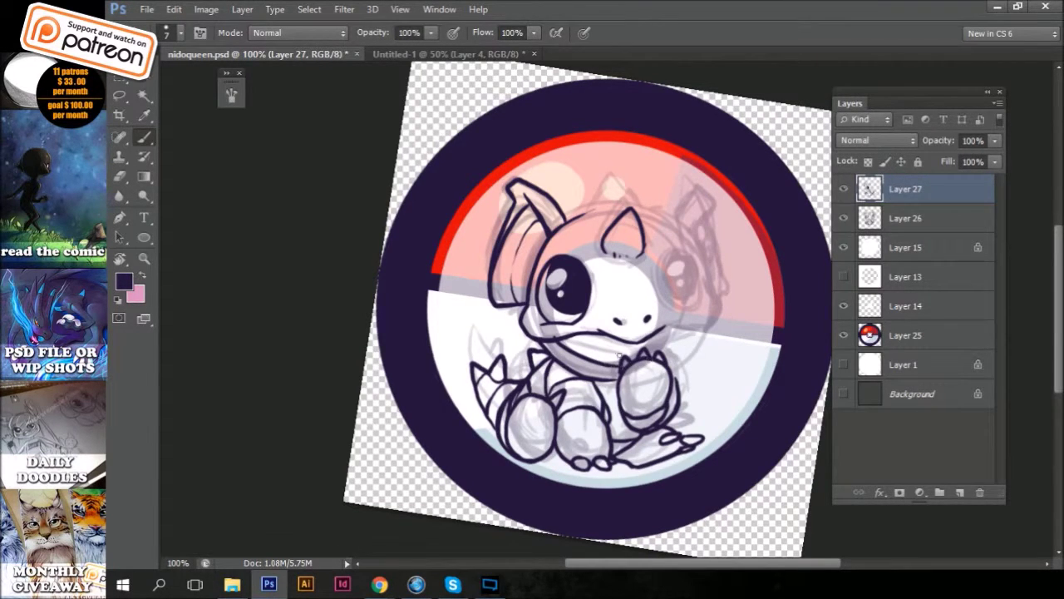
mouse_move(658, 337)
mouse_down()
mouse_move(718, 306)
mouse_move(435, 181)
mouse_up()
key(r)
Lasso the eye and face lines, copy them to new Layer 28, and flip horizontally.
key(l)
drag(440, 407, 532, 423)
key(ctrl+j)
key(v)
click(174, 9)
click(466, 483)
Narrow the flipped eye copy to about 87% width.
key(ctrl+t)
drag(636, 314, 615, 367)
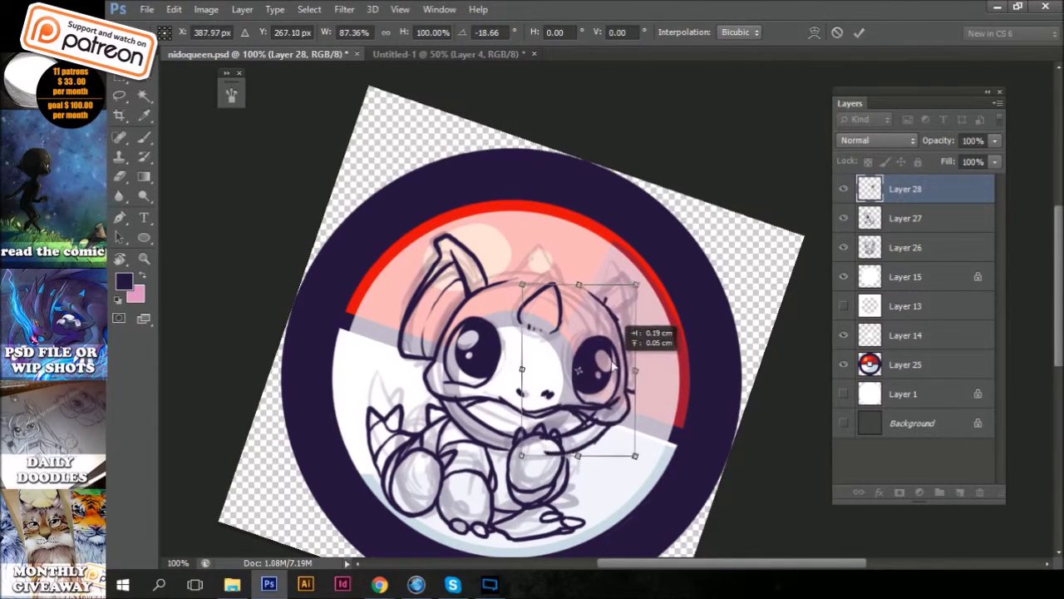
key(Return)
key(e)
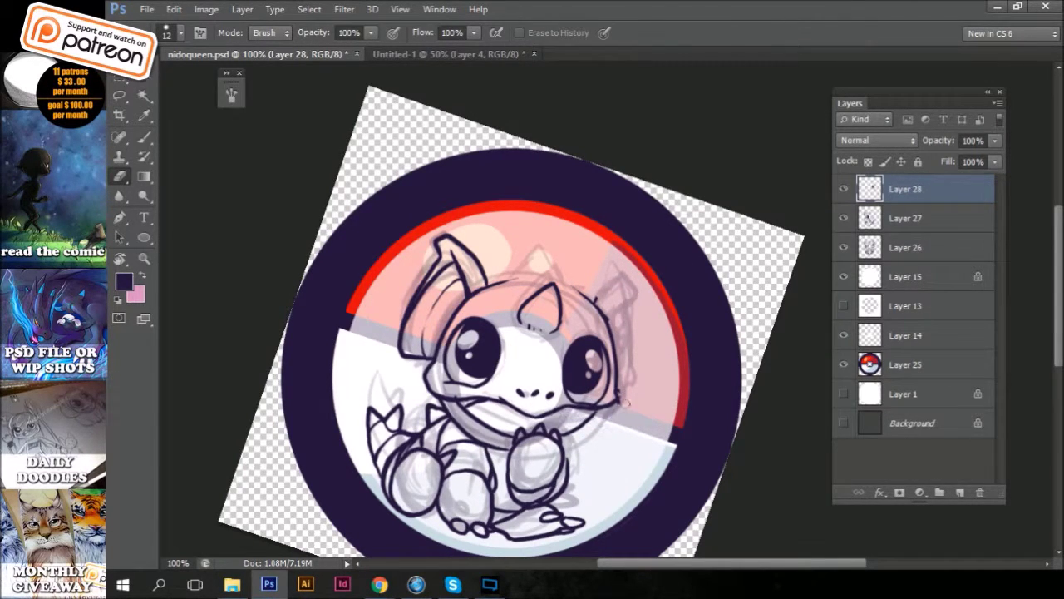
key(b)
Switch to Layer 27, remove the extra layer, and tilt the view to about 5°.
click(897, 217)
key(e)
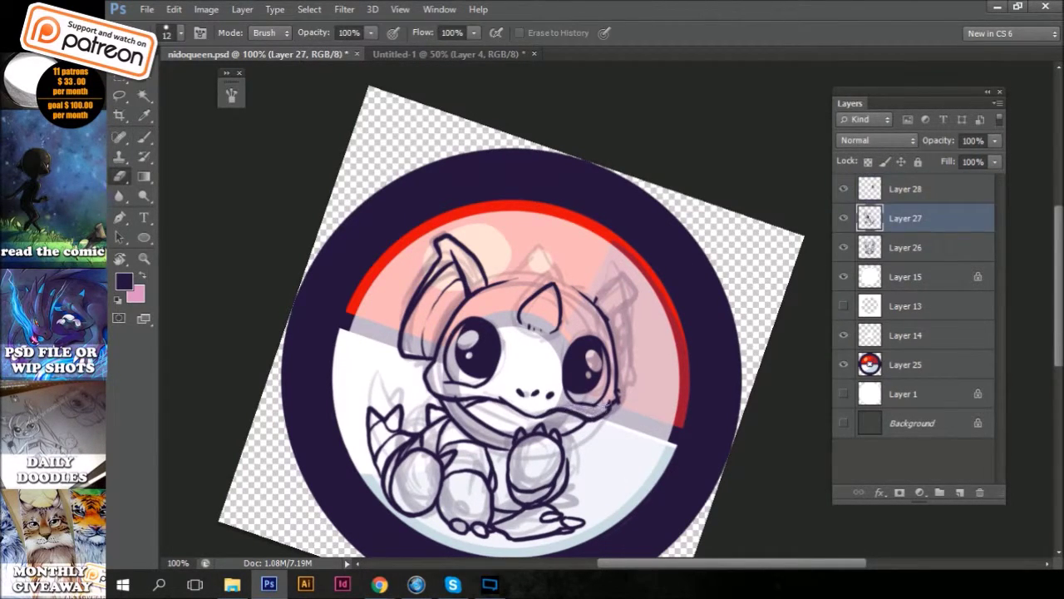
key(ctrl+alt+z)
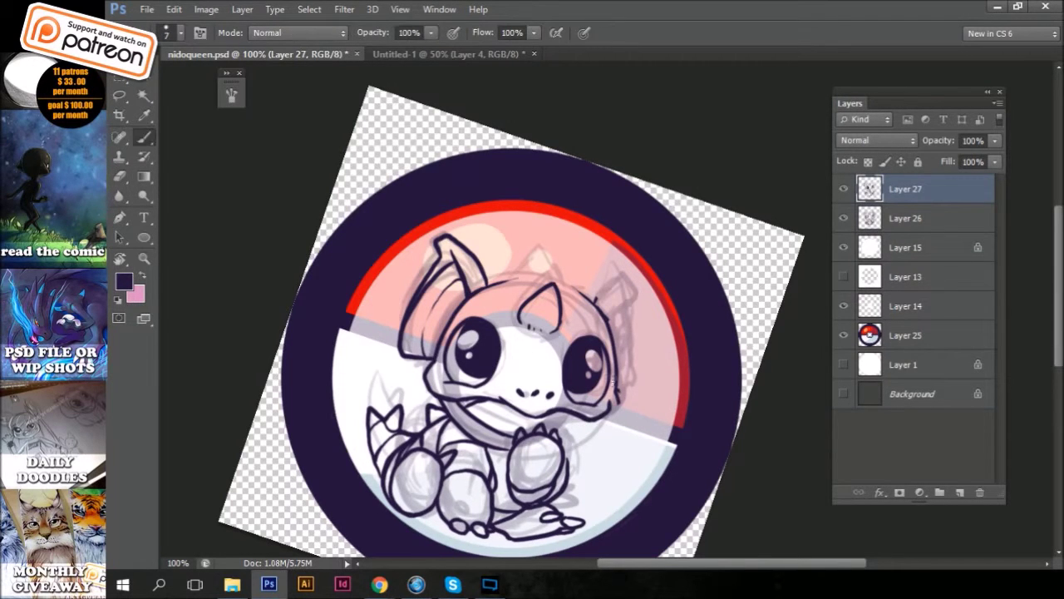
key(b)
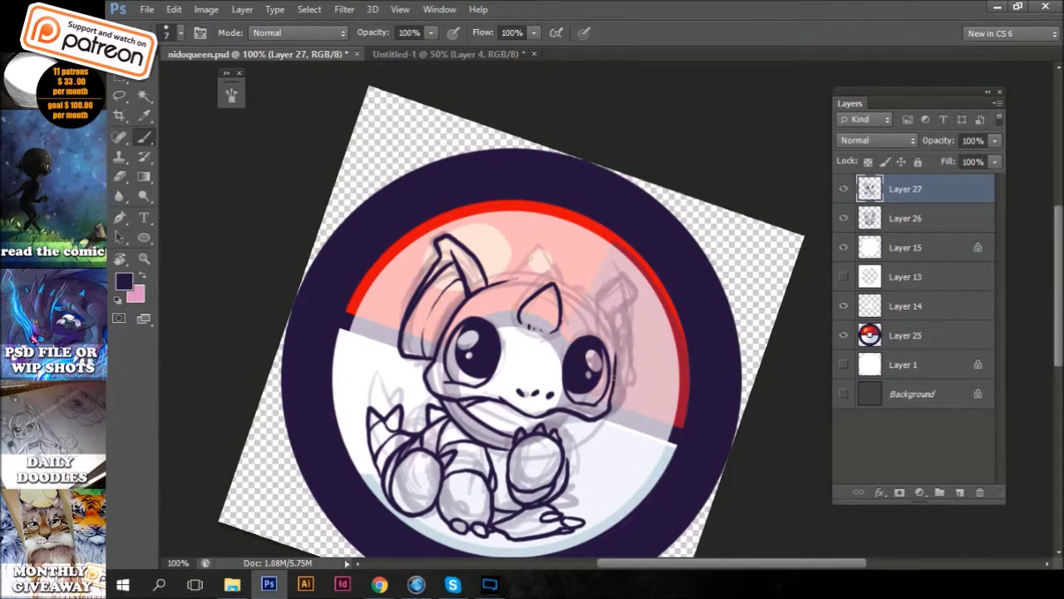
key(r)
drag(622, 269, 616, 279)
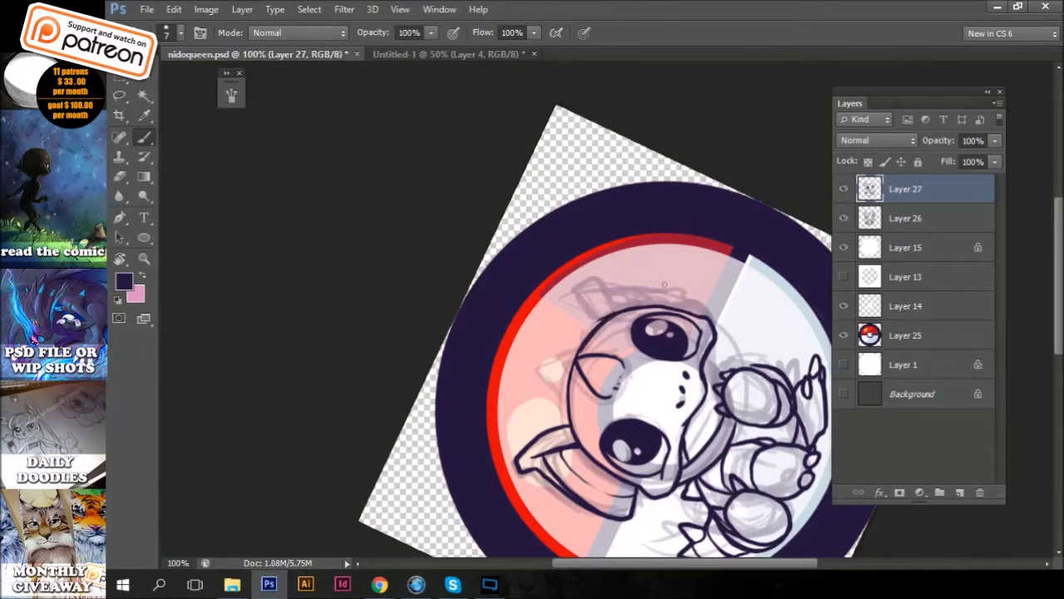
key(r)
drag(576, 347, 641, 126)
mouse_move(593, 249)
mouse_down()
mouse_move(660, 290)
mouse_move(560, 238)
mouse_up()
key(b)
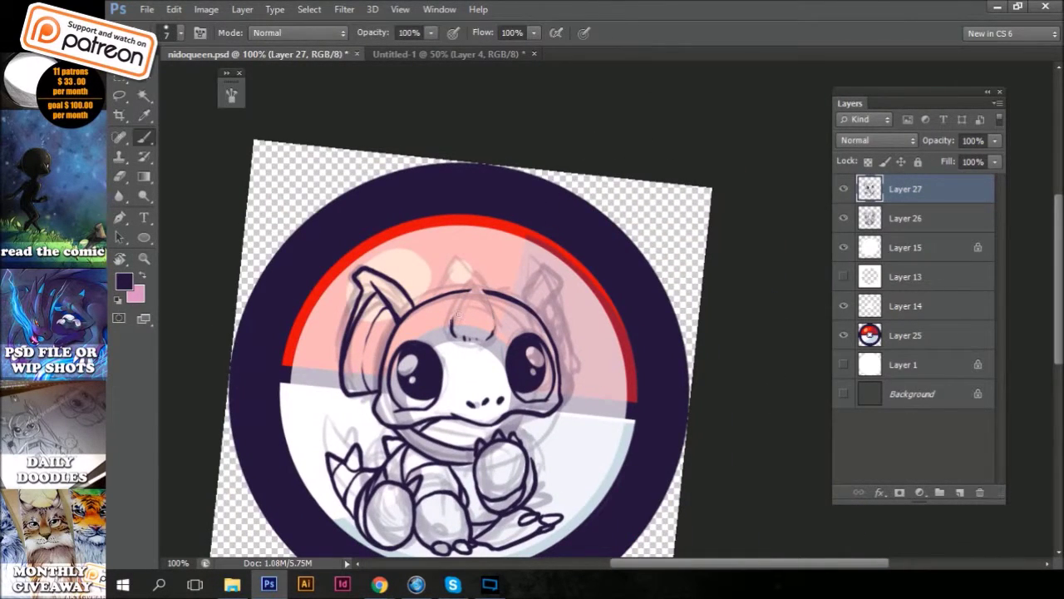
Ink the pointed horn and the right ear outline on the head.
mouse_move(453, 320)
mouse_down()
mouse_move(474, 284)
mouse_move(495, 333)
mouse_up()
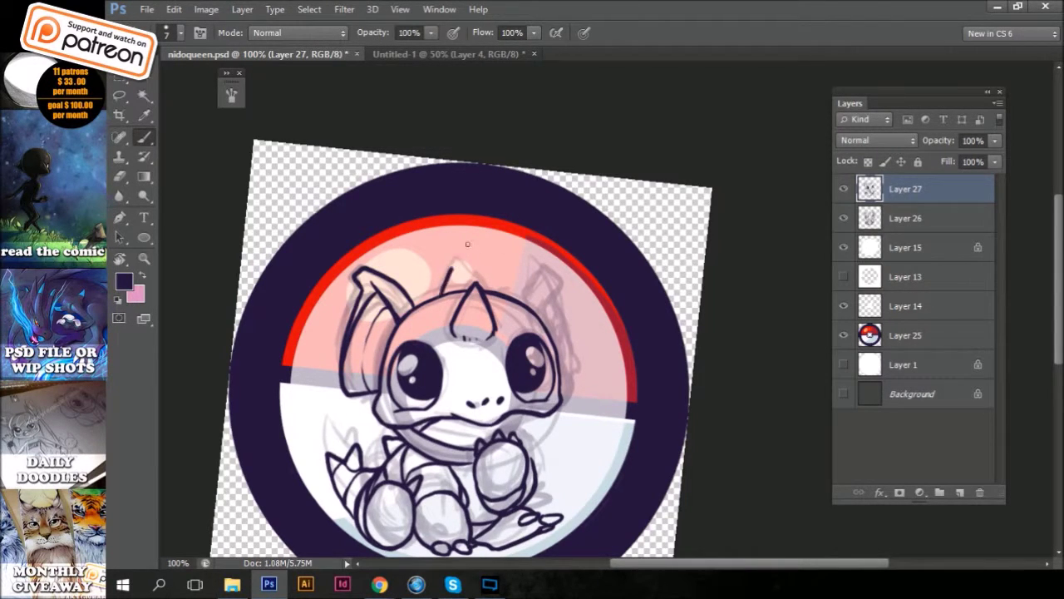
mouse_move(441, 293)
mouse_down()
mouse_move(455, 266)
mouse_move(475, 291)
mouse_up()
key(e)
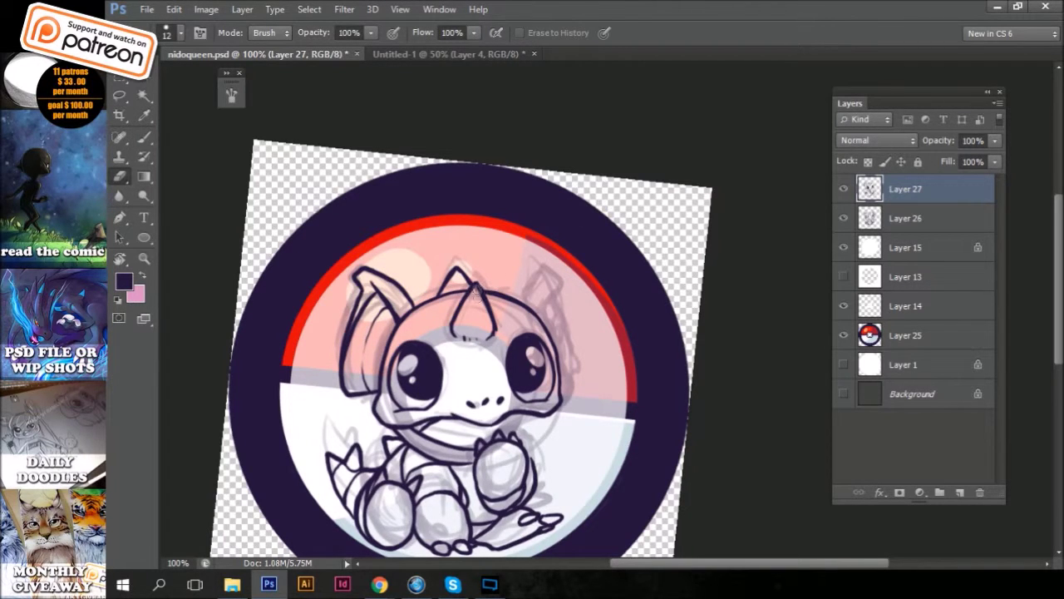
key(b)
key(e)
key(b)
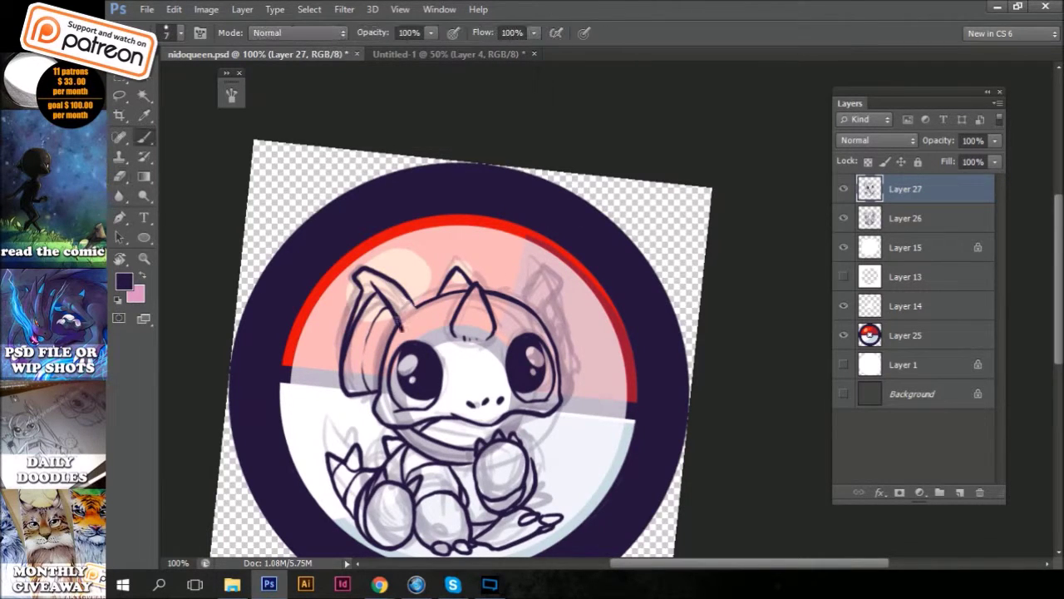
mouse_move(520, 309)
mouse_down()
mouse_move(559, 291)
mouse_move(524, 314)
mouse_move(566, 389)
mouse_up()
key(ctrl+z)
Clean up the ear strokes, ink the head's right side, and hide the grey sketch layer.
key(e)
key(b)
key(e)
key(b)
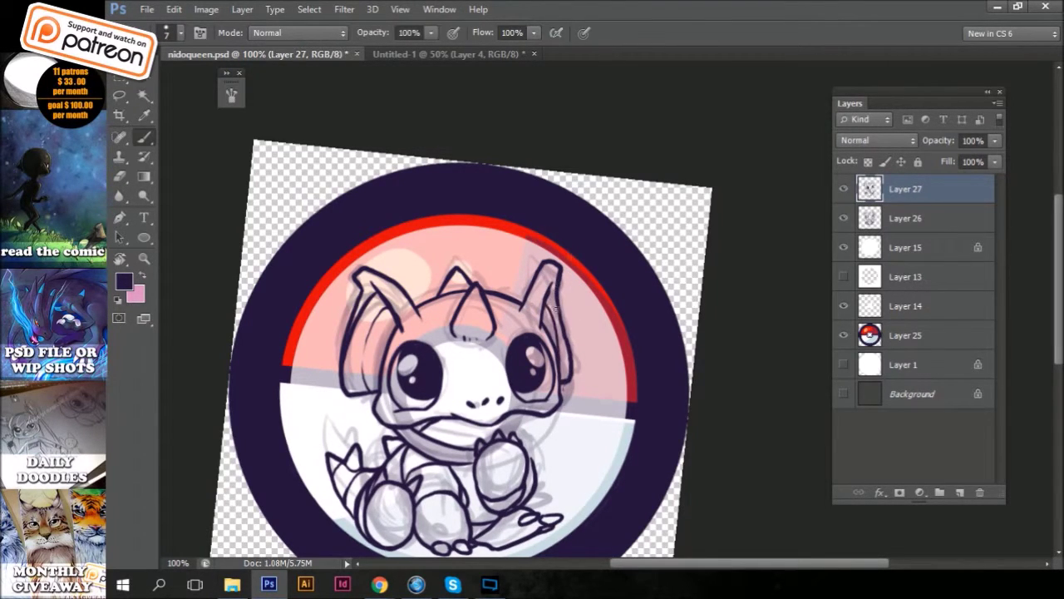
key(e)
scroll(530, 407, down, 2)
key(b)
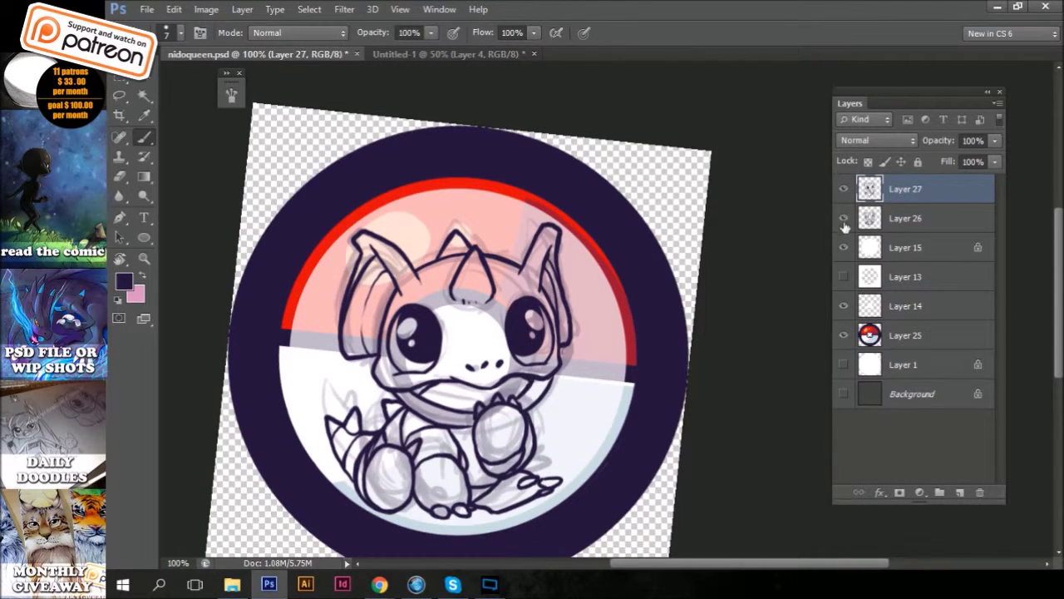
click(844, 218)
key(e)
key(b)
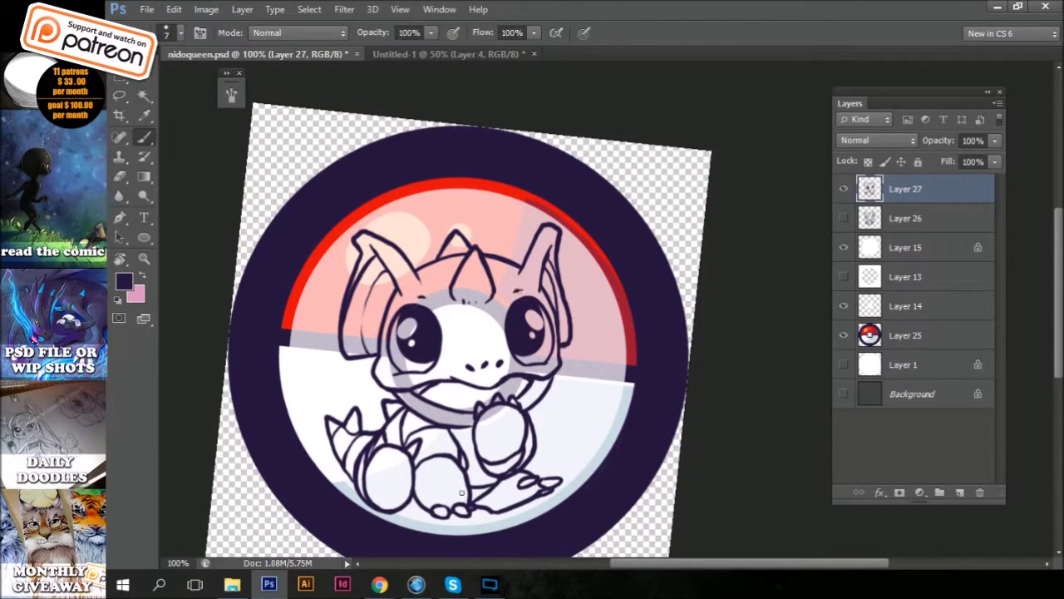
Erase a light highlight into the right eye.
key(e)
key(b)
key(e)
drag(517, 320, 522, 332)
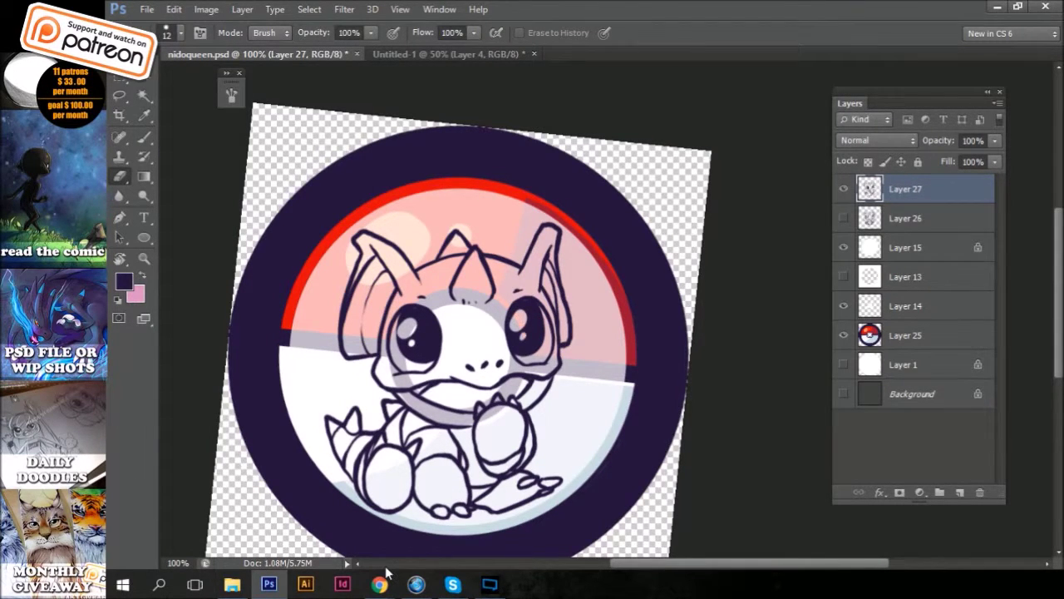
key(b)
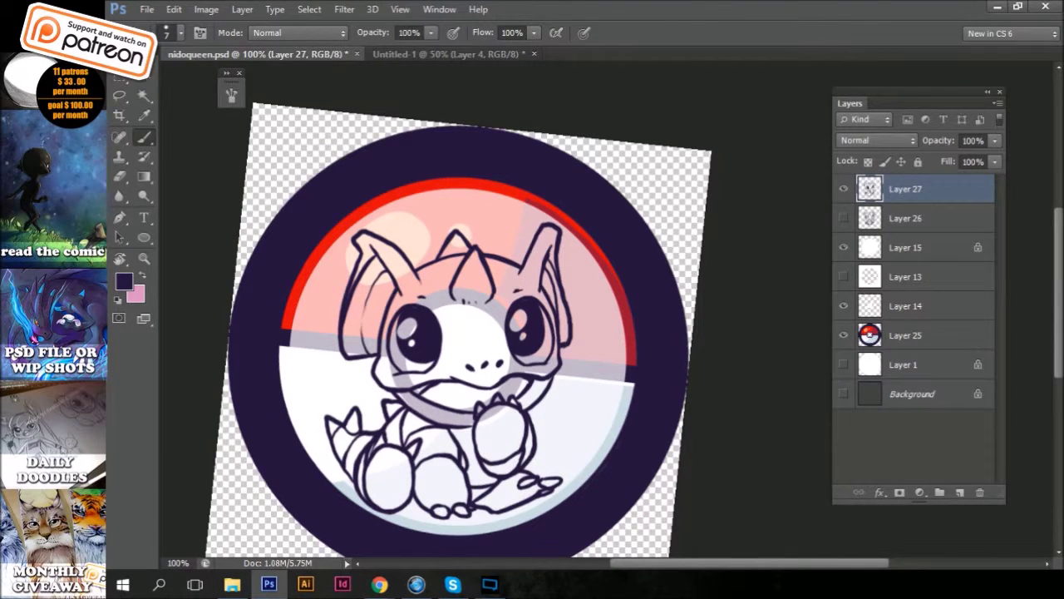
Paste the Nidoqueen reference image from the browser and place it top-right.
key(alt+Tab)
key(ctrl+v)
drag(671, 283, 688, 223)
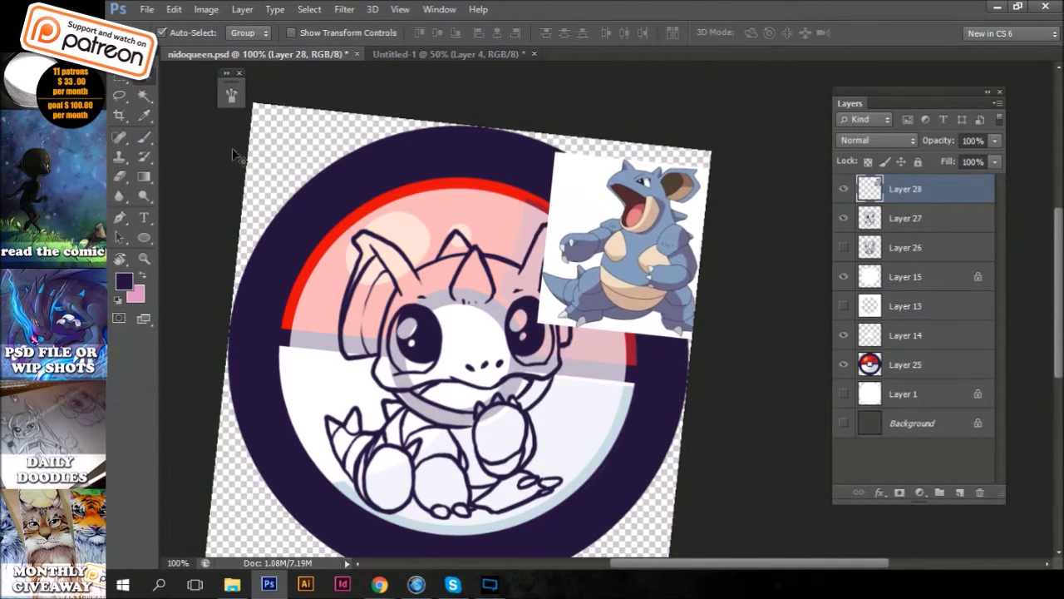
Select the creature's interior by inverting the outside selection and fill it blue on a new layer.
click(905, 218)
key(w)
click(310, 9)
click(321, 65)
key(x)
key(ctrl+BackSpace)
key(ctrl+d)
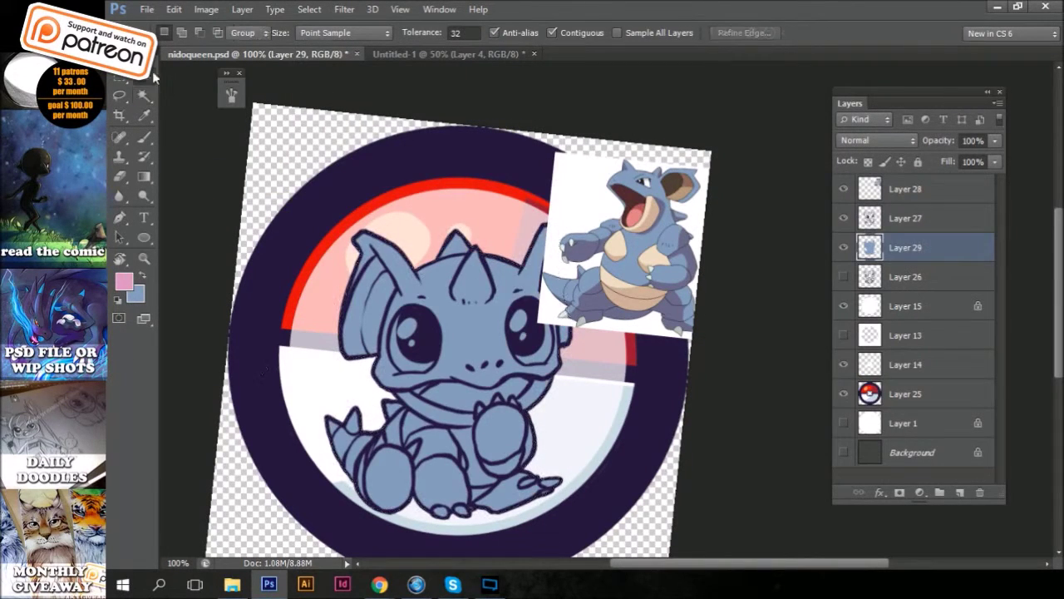
key(v)
Move the reference to the top left and scale the lineart and fill layers to about 95%.
drag(623, 250, 299, 164)
key(b)
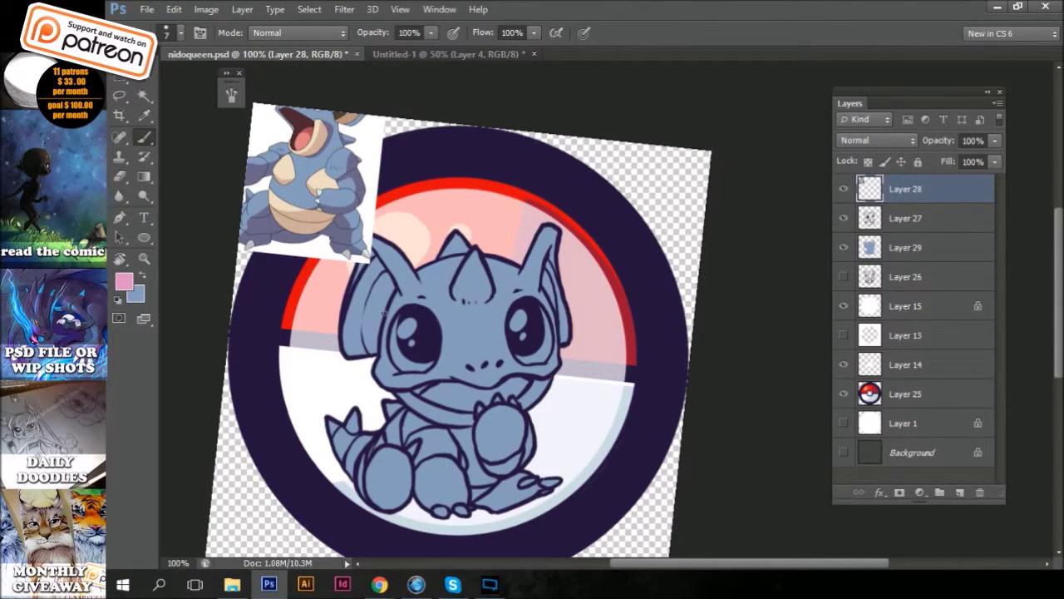
ctrl+click(931, 247)
ctrl+click(931, 218)
ctrl+click(931, 189)
key(ctrl+t)
drag(598, 218, 545, 266)
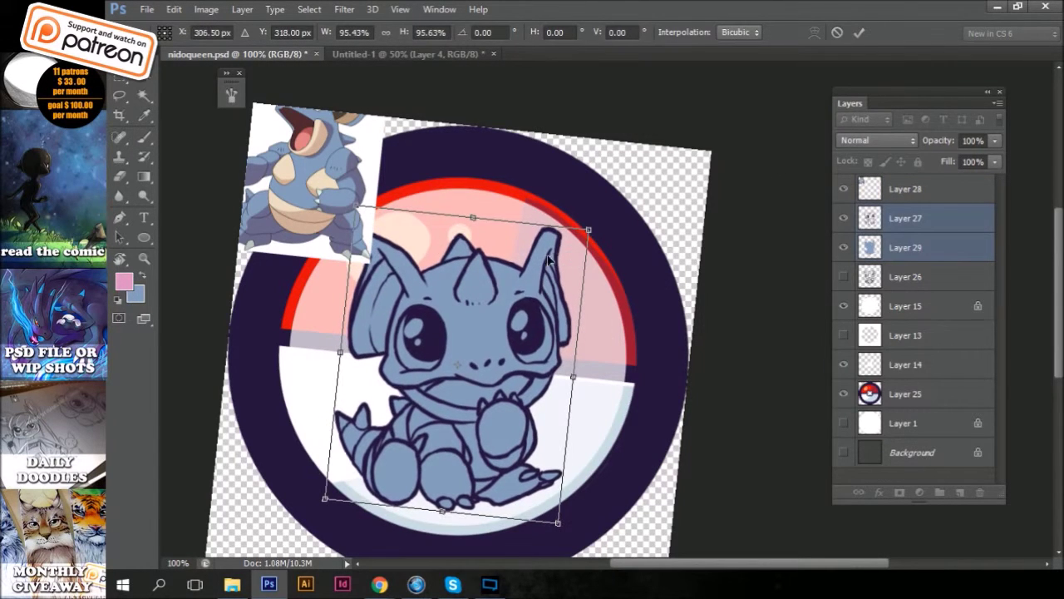
key(Return)
click(931, 247)
Pick a darker blue, lock the blue layer's transparency, and start shading the tail.
click(178, 33)
key(Escape)
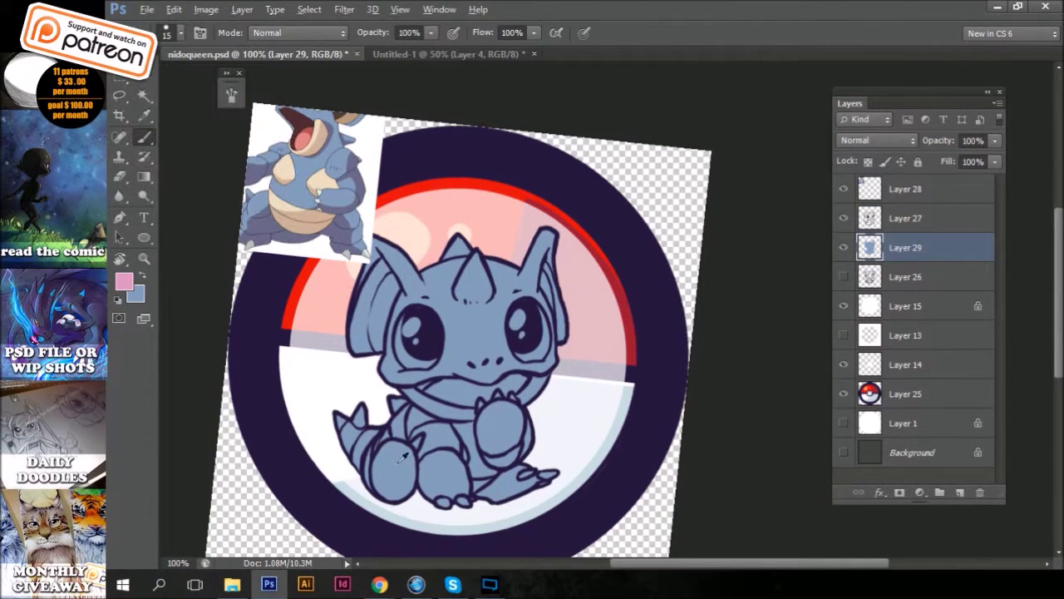
alt+click(397, 449)
click(123, 282)
click(451, 214)
click(741, 133)
key(slash)
mouse_move(493, 497)
mouse_down()
mouse_move(532, 485)
mouse_move(476, 494)
mouse_up()
Shade the raised arm, tail, belly, legs and chin darker blue.
mouse_move(512, 406)
mouse_down()
mouse_move(504, 464)
mouse_move(484, 462)
mouse_move(472, 488)
mouse_up()
mouse_move(465, 424)
mouse_down()
mouse_move(462, 487)
mouse_move(439, 455)
mouse_move(451, 503)
mouse_up()
drag(453, 425, 399, 502)
drag(390, 443, 389, 502)
drag(357, 454, 359, 477)
mouse_move(389, 388)
mouse_down()
mouse_move(509, 378)
mouse_move(501, 358)
mouse_move(537, 372)
mouse_move(513, 374)
mouse_up()
key(alt+bracketright)
key(alt+bracketleft)
Shade the cheeks, nose, right ear and forehead around the horn.
drag(545, 377, 519, 385)
mouse_move(455, 366)
mouse_down()
mouse_move(502, 348)
mouse_move(499, 331)
mouse_move(506, 349)
mouse_move(540, 292)
mouse_move(542, 249)
mouse_up()
drag(536, 287, 511, 300)
drag(480, 262, 483, 294)
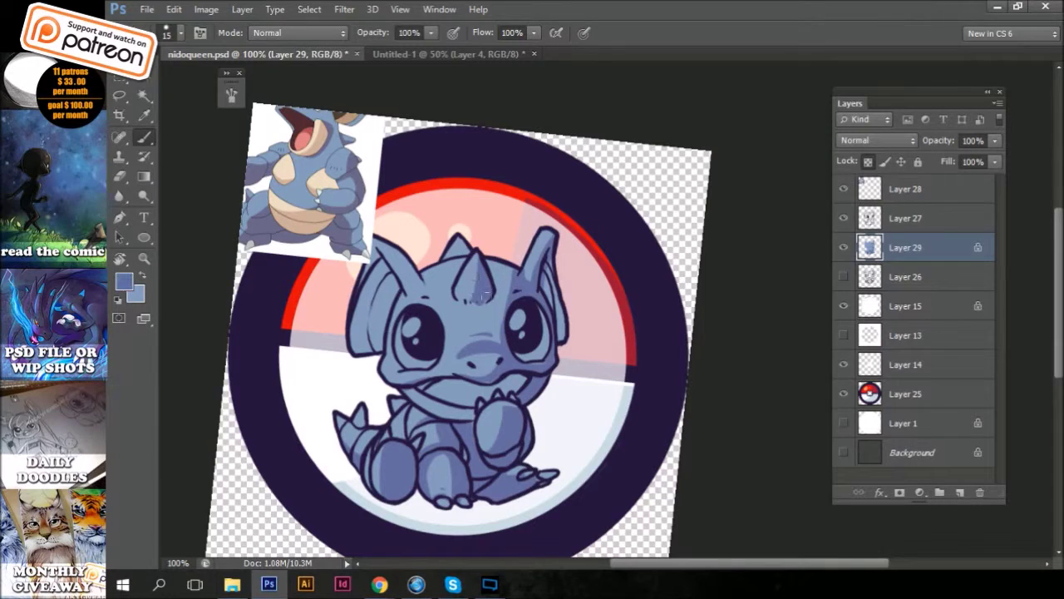
Sample a beige and paint the collar under the chin.
alt+click(427, 286)
mouse_move(402, 435)
mouse_down()
mouse_move(483, 426)
mouse_move(416, 509)
mouse_move(443, 486)
mouse_up()
mouse_move(441, 440)
mouse_down()
mouse_move(499, 471)
mouse_move(586, 429)
mouse_up()
mouse_move(622, 378)
mouse_down()
mouse_move(668, 272)
mouse_move(452, 186)
mouse_up()
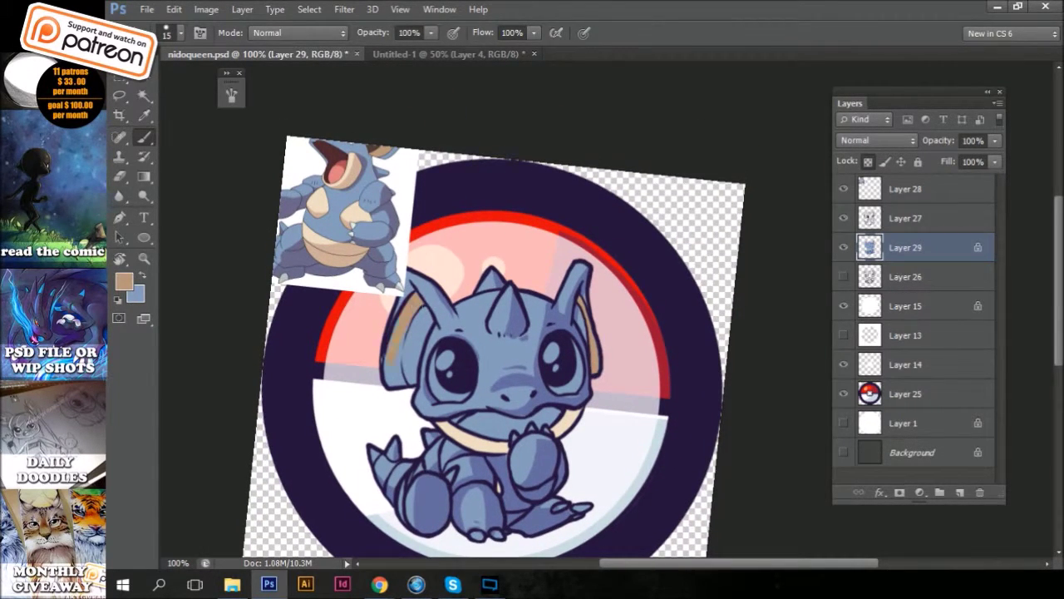
Paint the left ear's inside with tan edges and dark brown fill.
click(125, 283)
click(418, 158)
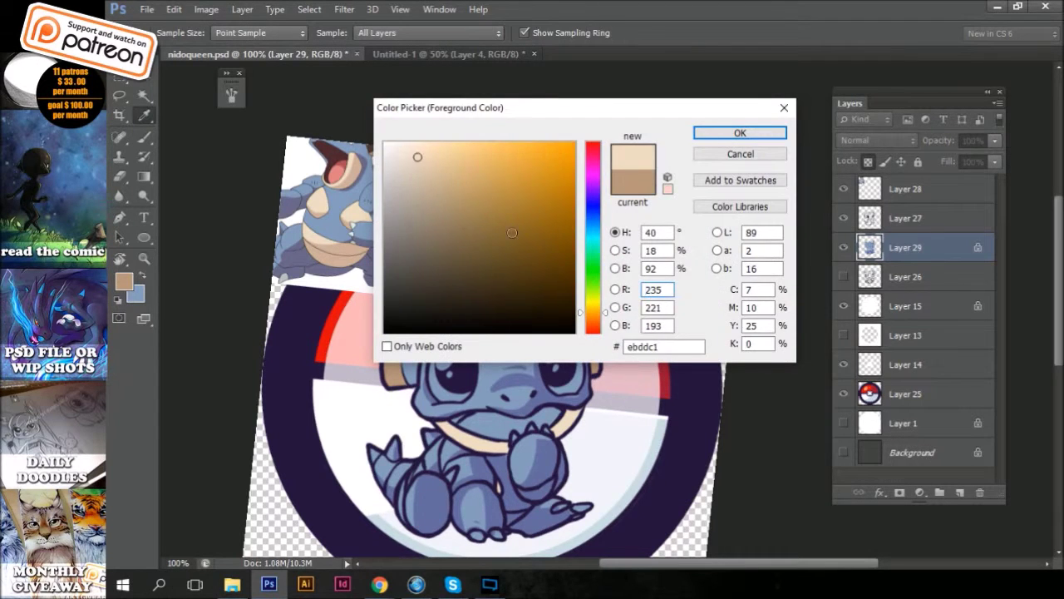
click(741, 133)
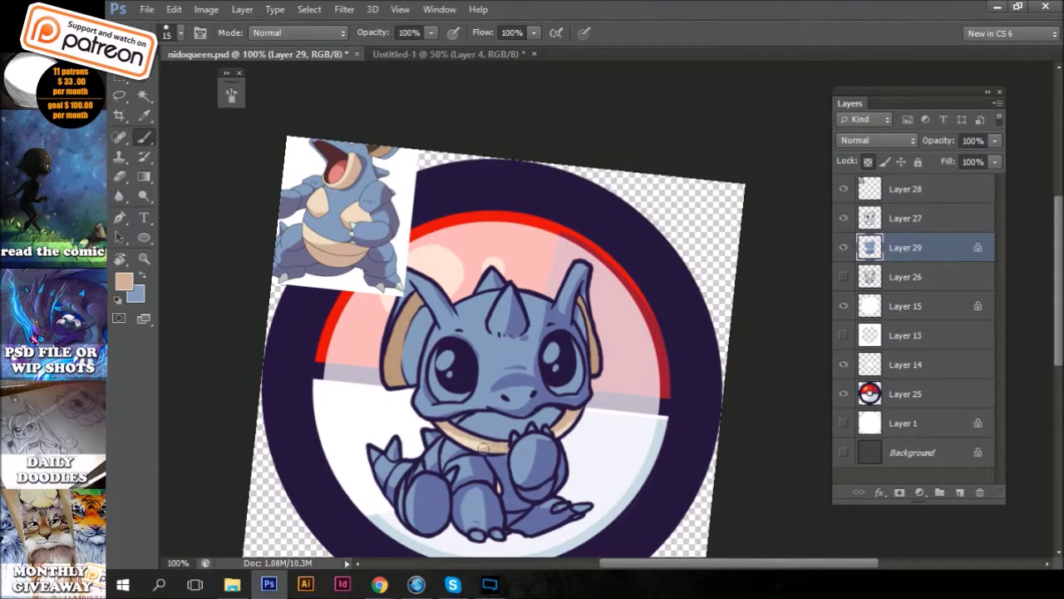
click(125, 282)
click(548, 164)
click(740, 133)
drag(413, 299, 407, 320)
alt+click(396, 143)
drag(422, 309, 408, 365)
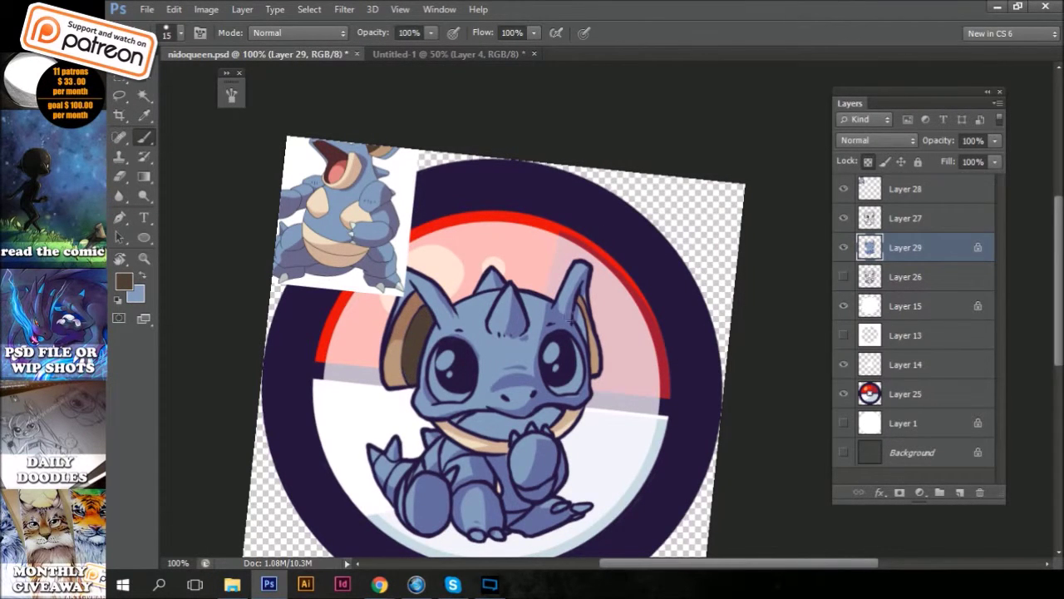
click(125, 282)
key(Return)
drag(432, 312, 411, 341)
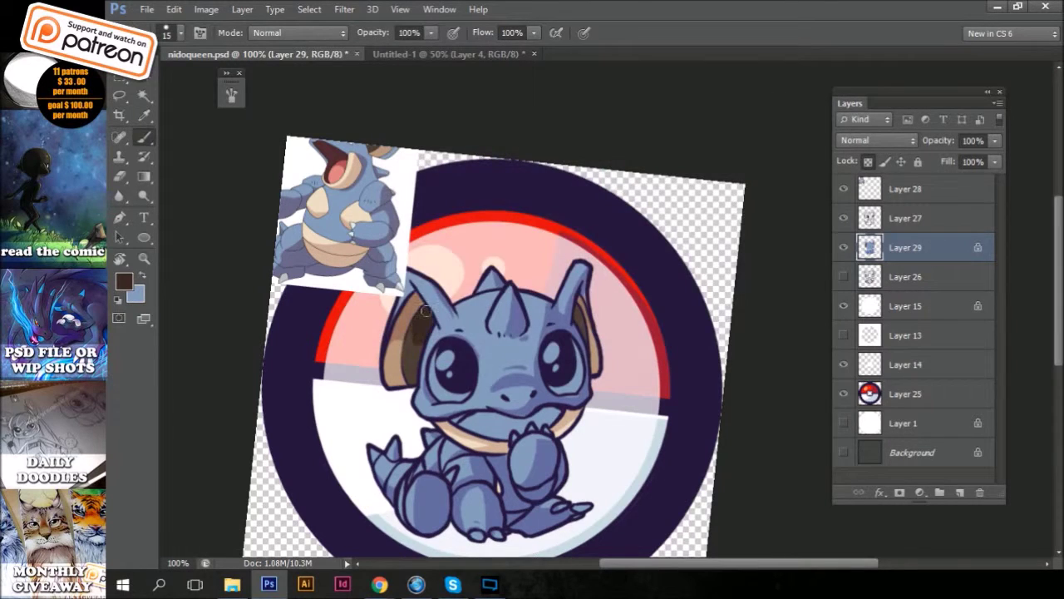
Add near-white highlights to both eyes and the foot and hand claws.
alt+click(611, 288)
mouse_move(442, 356)
mouse_down()
mouse_move(431, 388)
mouse_move(468, 399)
mouse_up()
drag(552, 347, 573, 379)
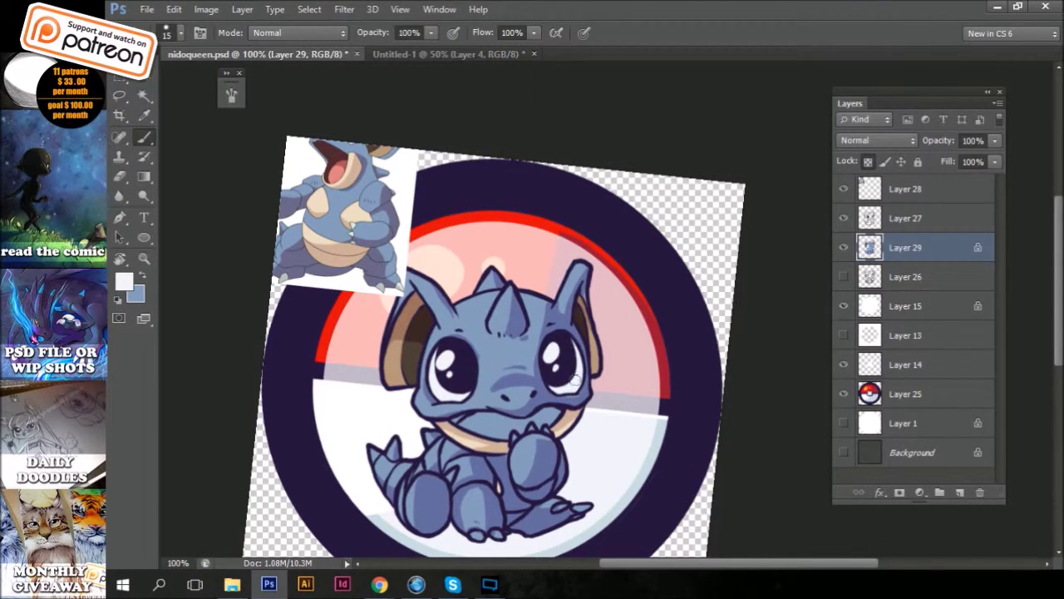
drag(555, 506, 586, 508)
drag(496, 532, 499, 537)
drag(474, 534, 481, 541)
Pick a light blue, then sample colours from the eye and mouth.
click(124, 283)
click(462, 169)
click(739, 130)
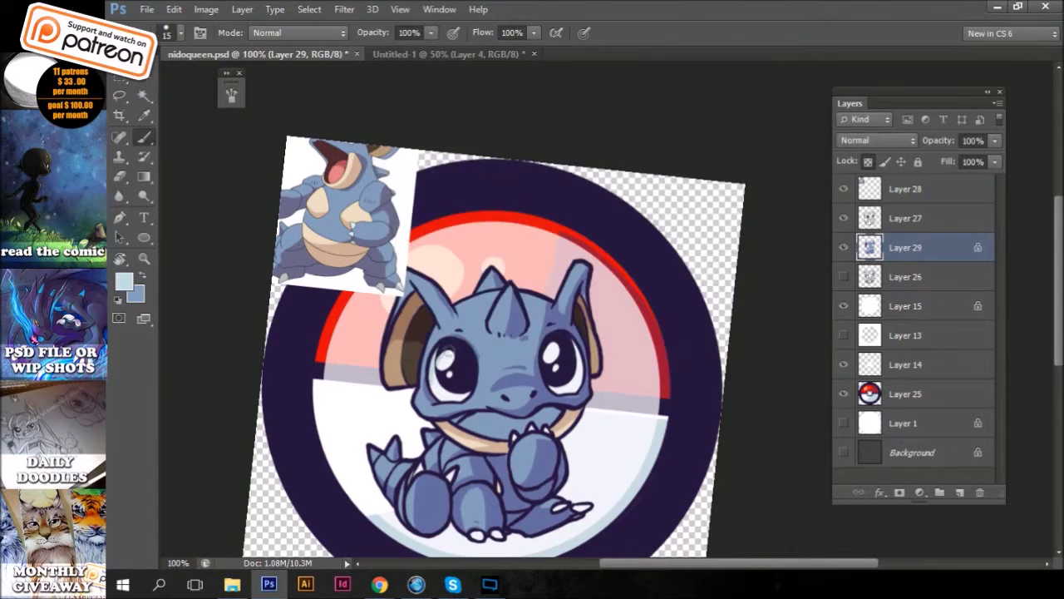
alt+click(551, 360)
alt+click(469, 414)
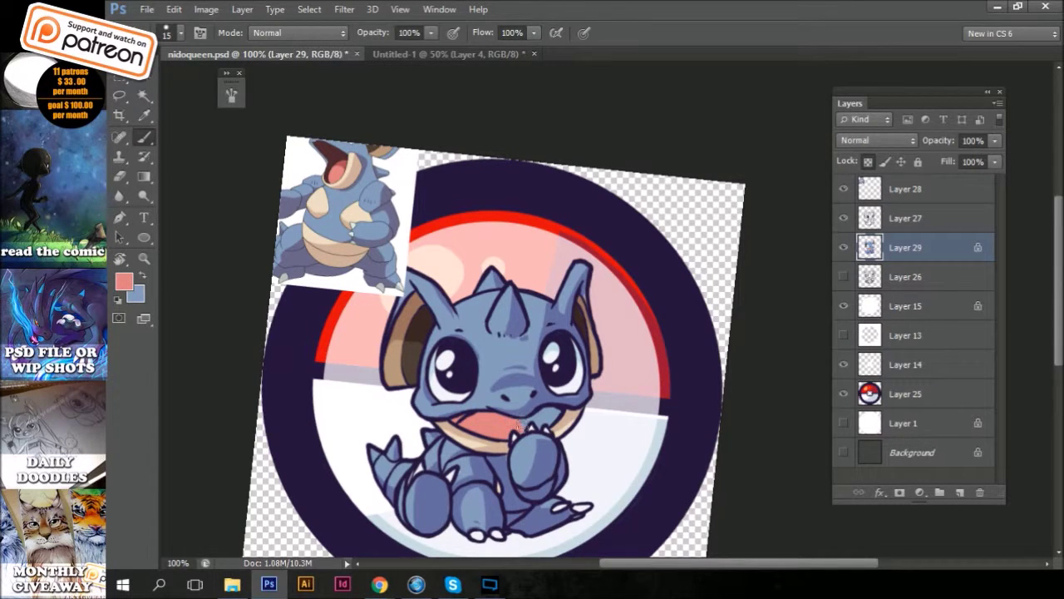
Paint the tongue inside the mouth pink.
click(123, 282)
click(510, 157)
click(739, 131)
mouse_move(454, 420)
mouse_down()
mouse_move(499, 426)
mouse_move(552, 409)
mouse_up()
With a 9 px brush, add light-blue highlights to horn, left cheek, snout and both ears.
alt+click(510, 412)
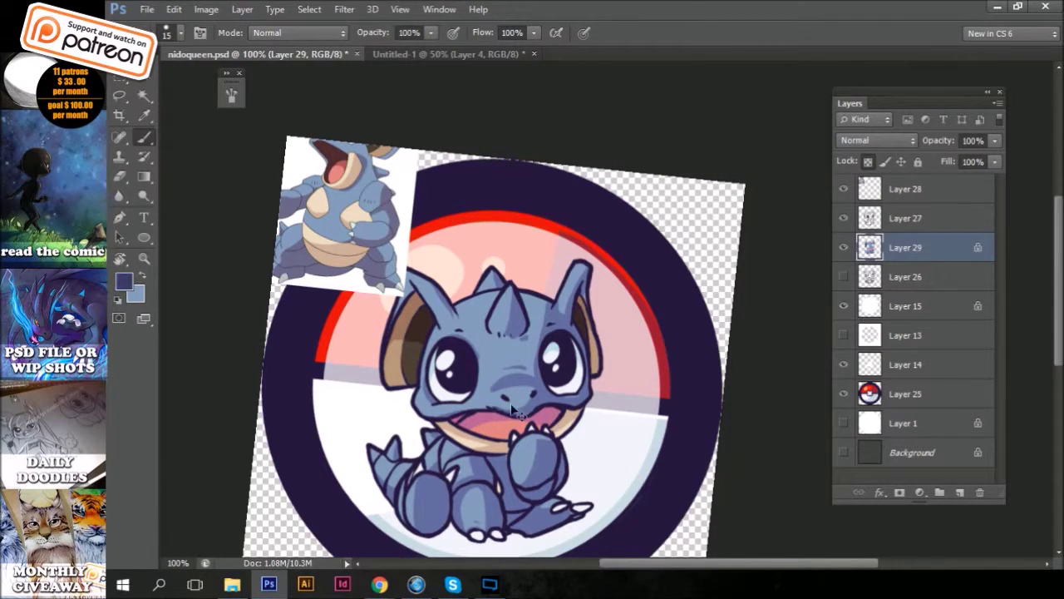
click(123, 282)
click(743, 130)
click(171, 33)
drag(503, 285, 509, 331)
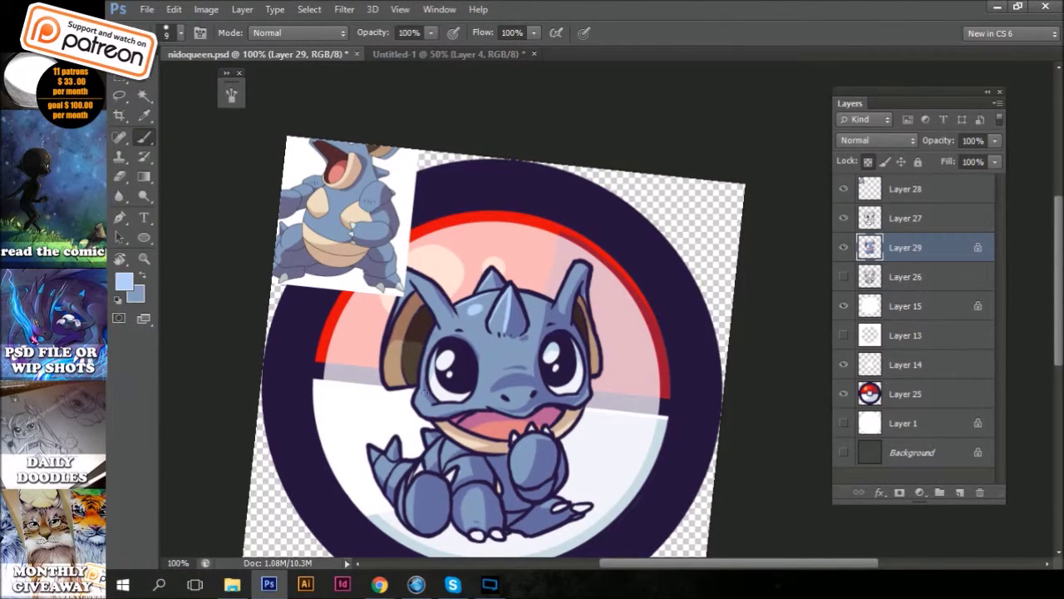
drag(426, 336, 423, 397)
drag(500, 399, 529, 391)
drag(584, 266, 575, 301)
drag(416, 275, 419, 303)
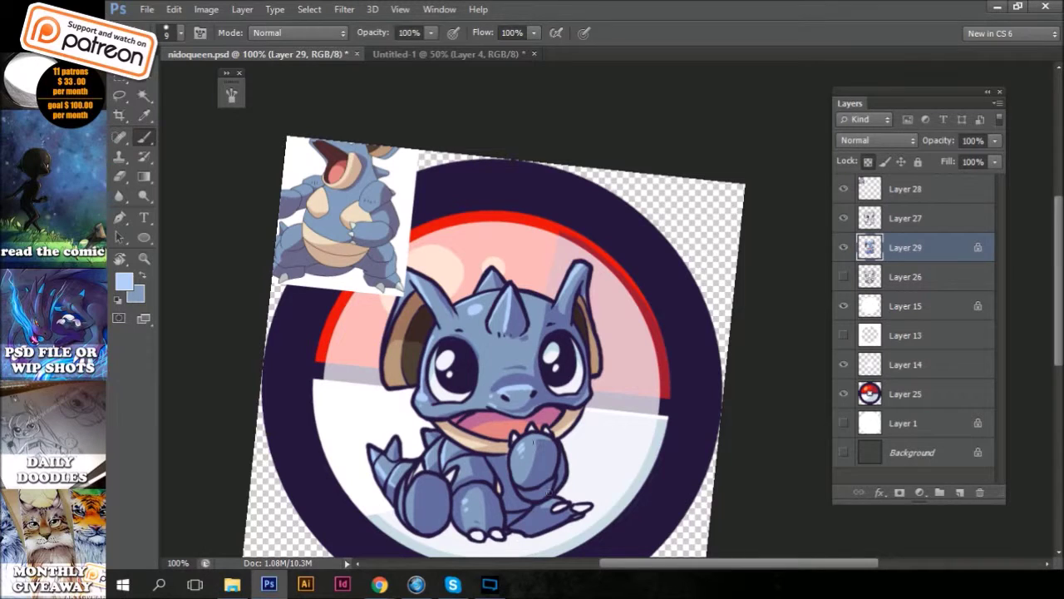
Zoom out to 50% and hide the Nidoqueen reference and pale overlay layers.
key(ctrl+minus)
click(843, 189)
click(843, 305)
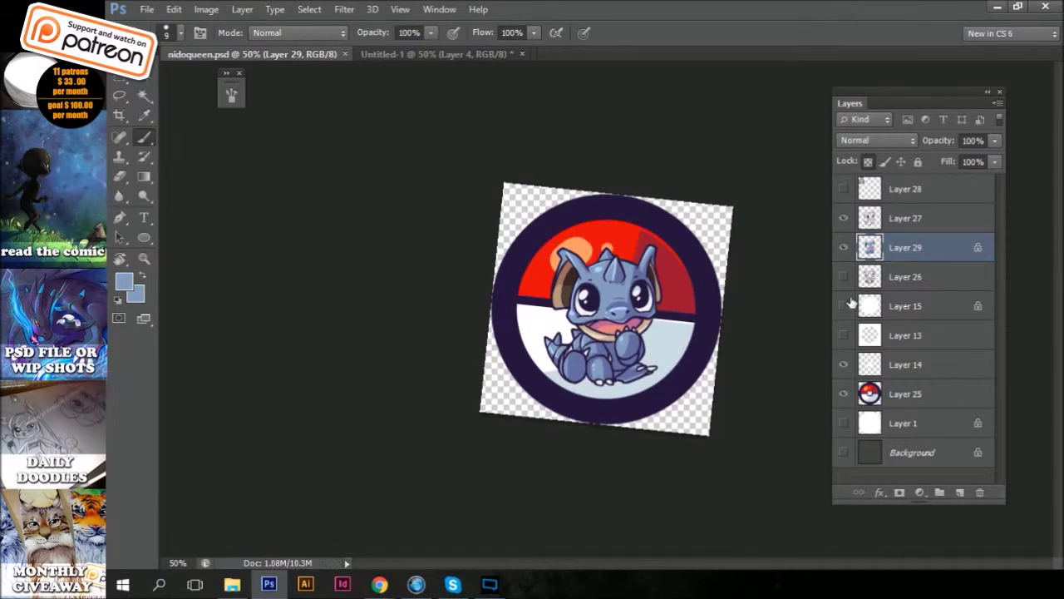